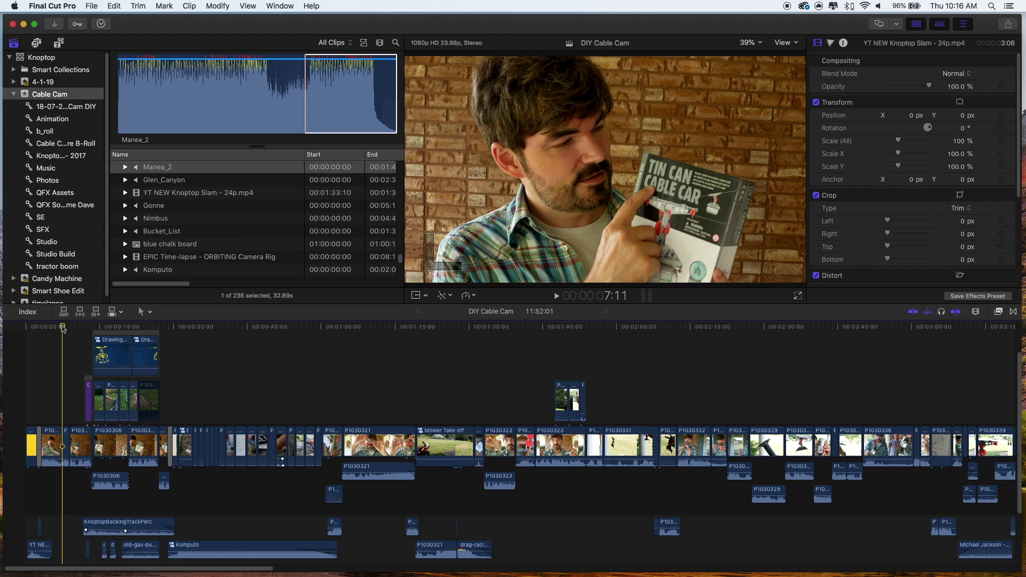
- Scrub through the presenter and kit footage, then play the hand-drawn animation section
drag(62, 328, 73, 328)
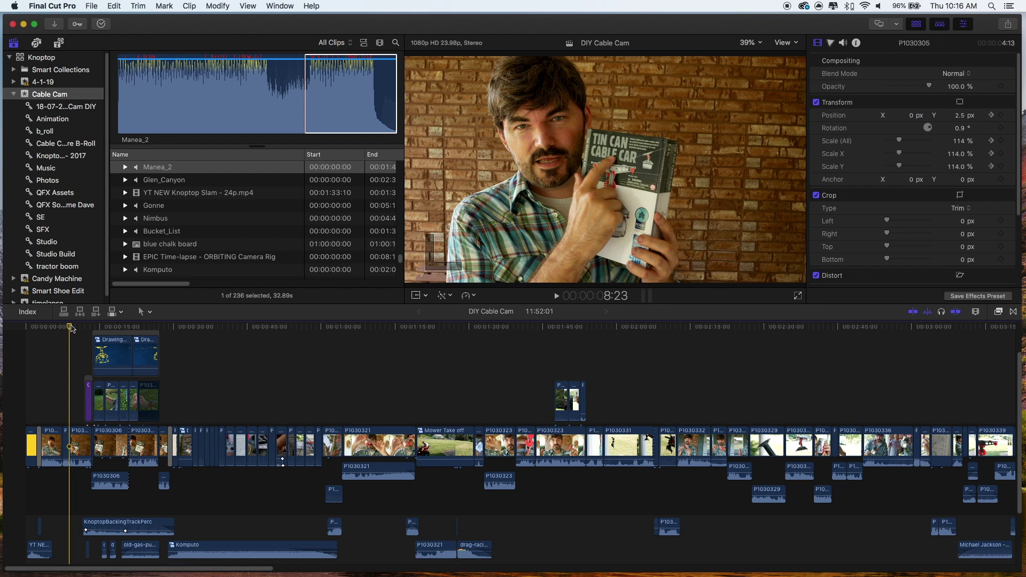
drag(71, 328, 188, 328)
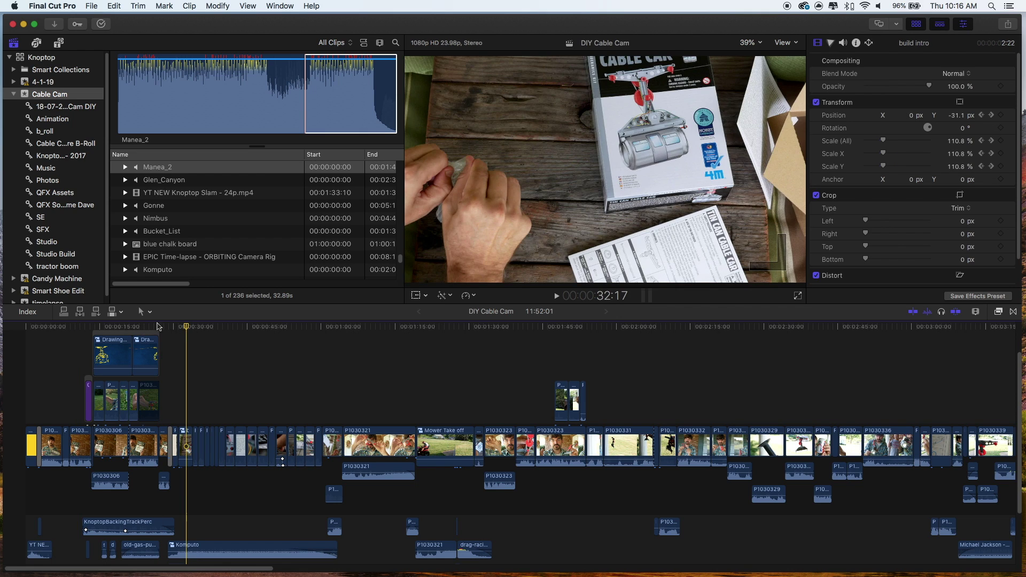
drag(157, 327, 91, 326)
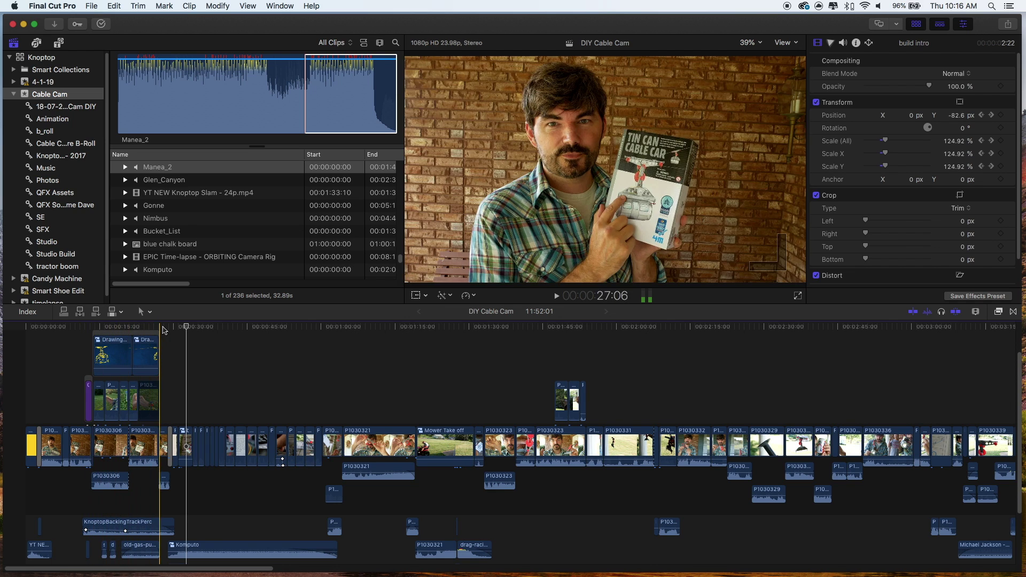
click(101, 327)
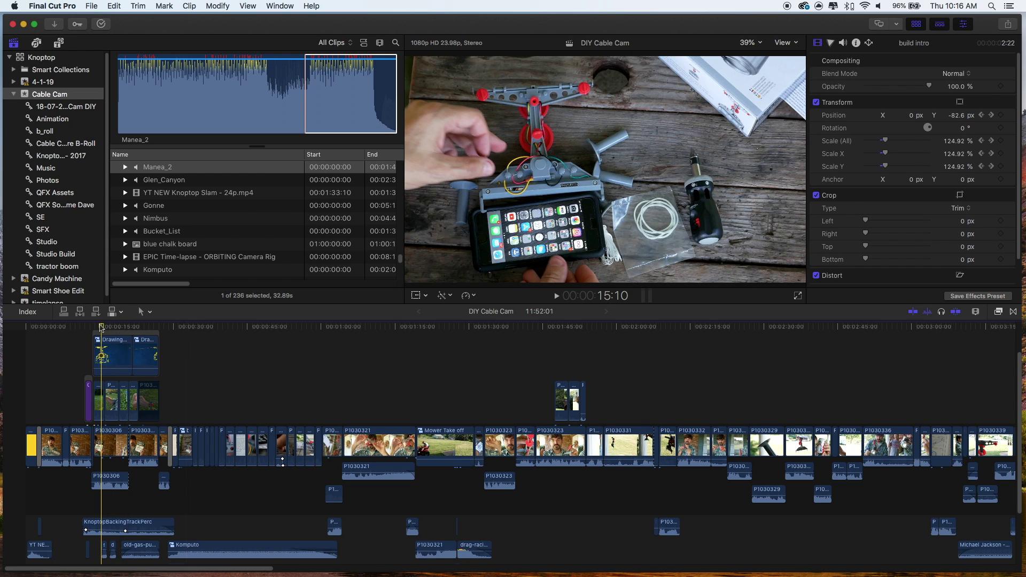
click(97, 327)
key(space)
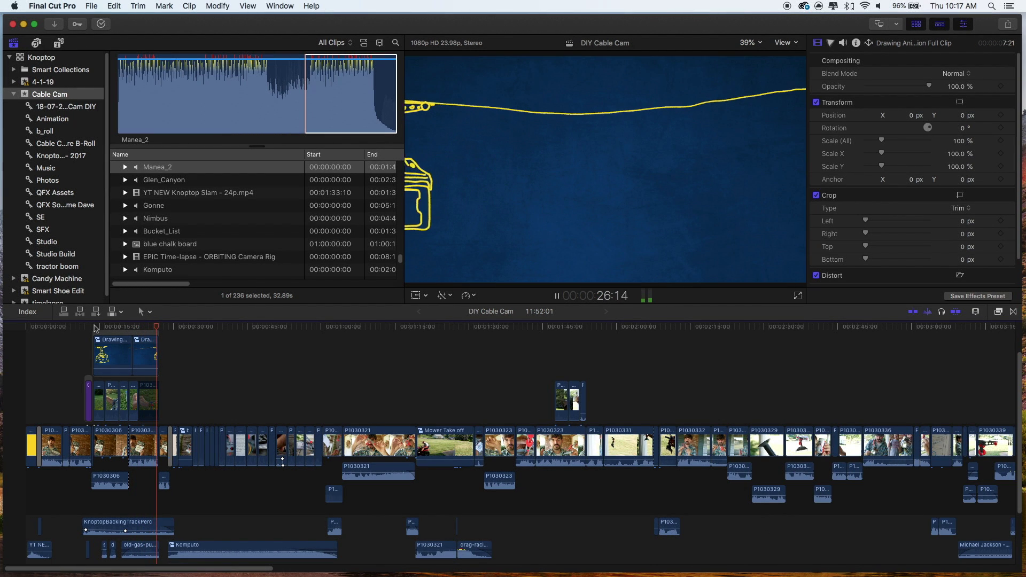
key(space)
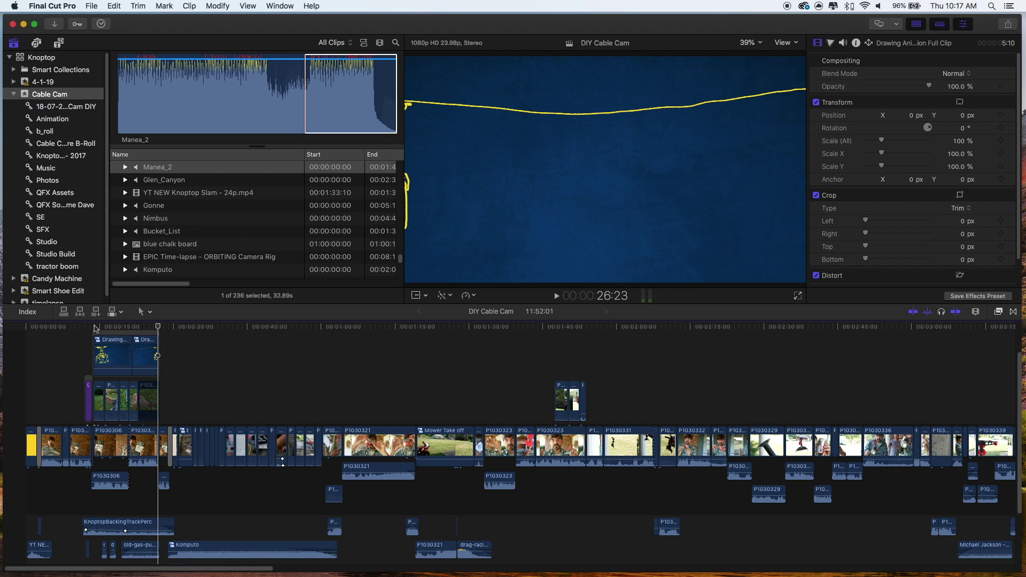
- Play up to the cable-car drawing and select the Drawing connected clip
drag(96, 328, 118, 327)
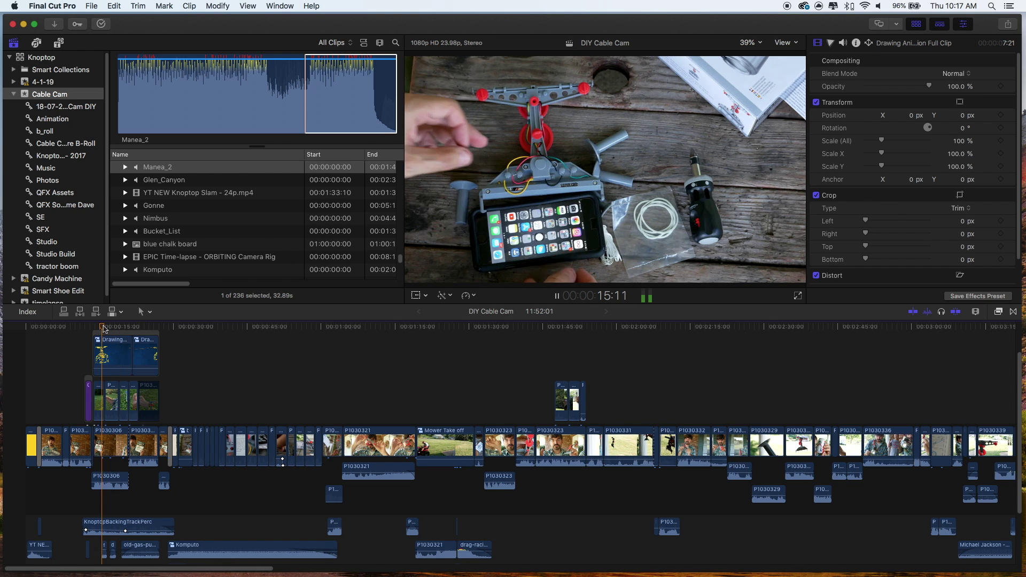
key(space)
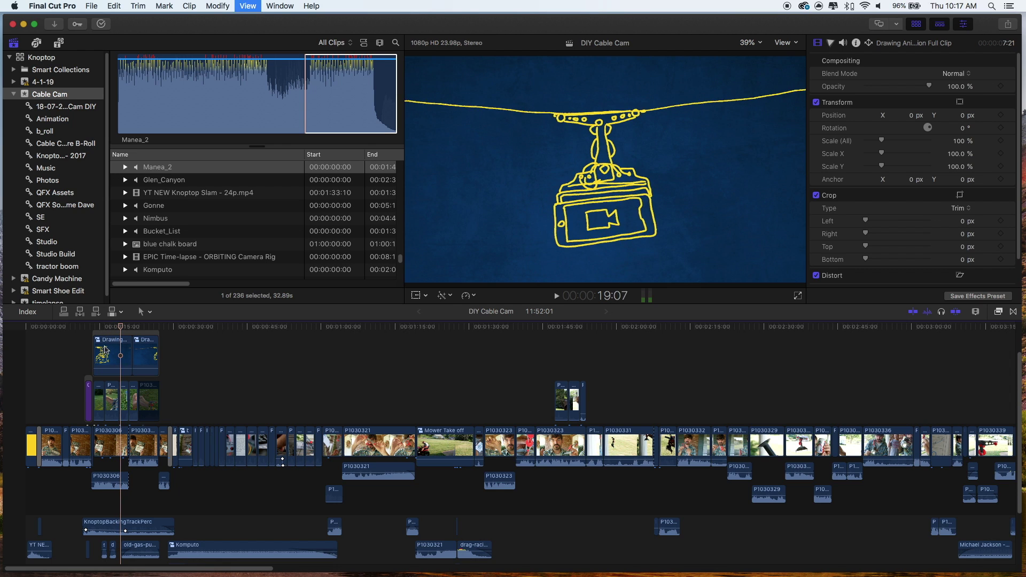
key(space)
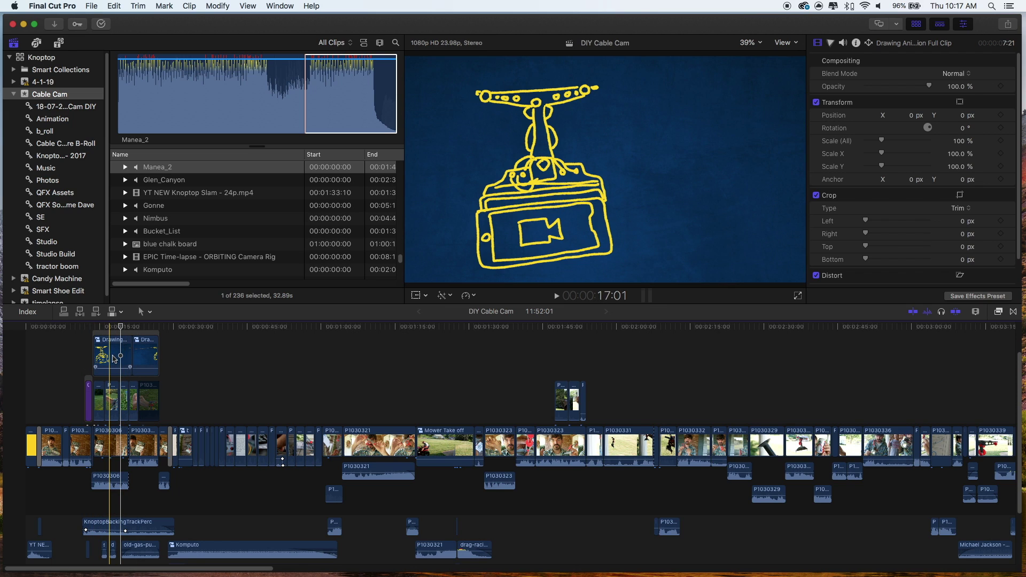
click(115, 359)
double_click(114, 359)
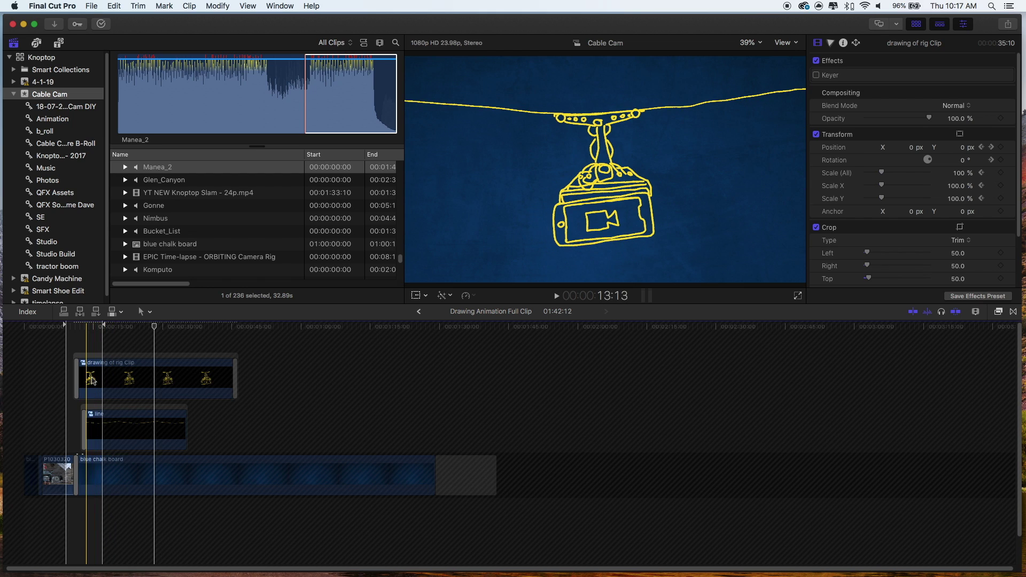
- Open the drawing of rig Clip compound, zoom the timeline in and step through it frame by frame
double_click(92, 380)
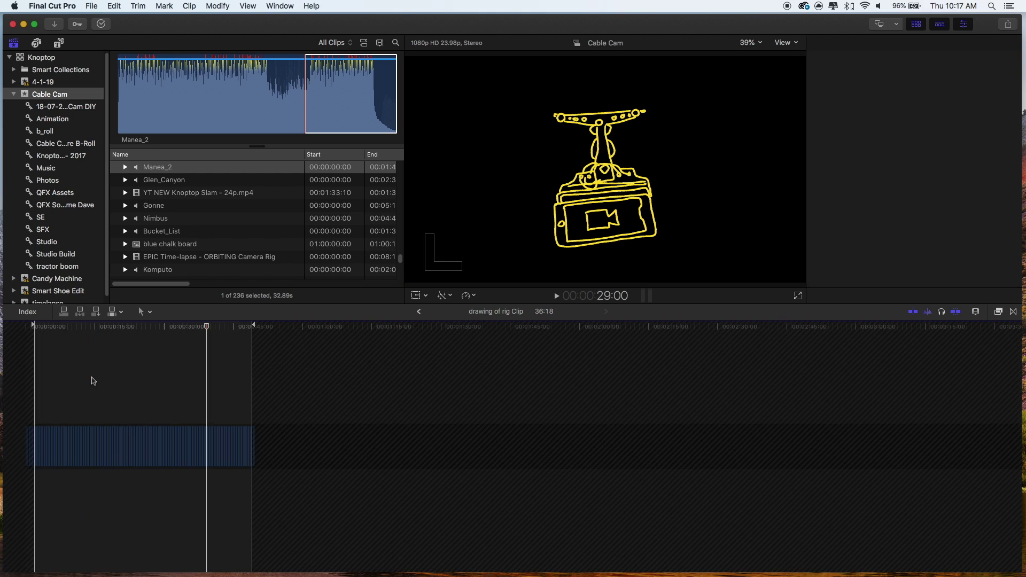
key(cmd+4)
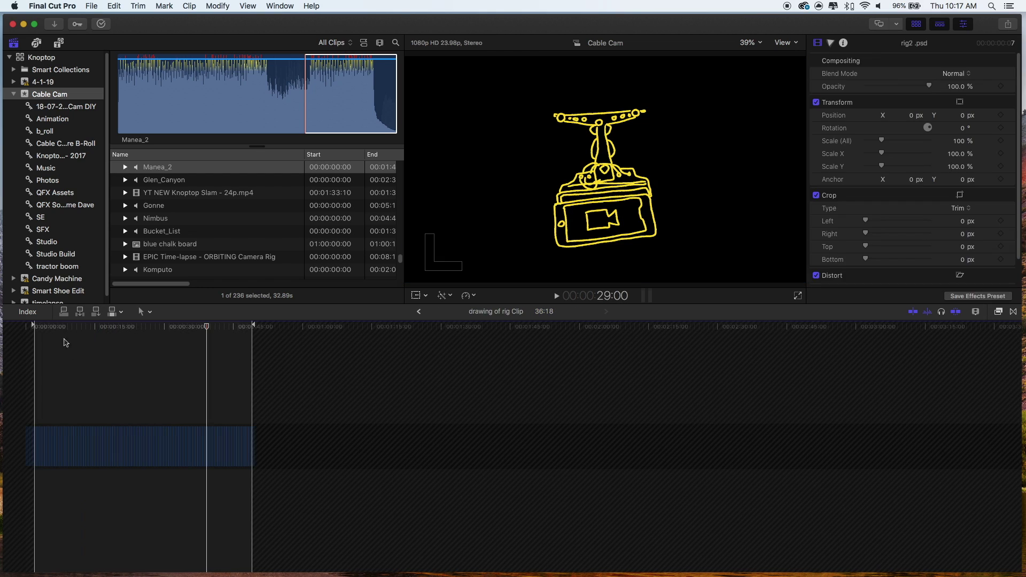
click(31, 327)
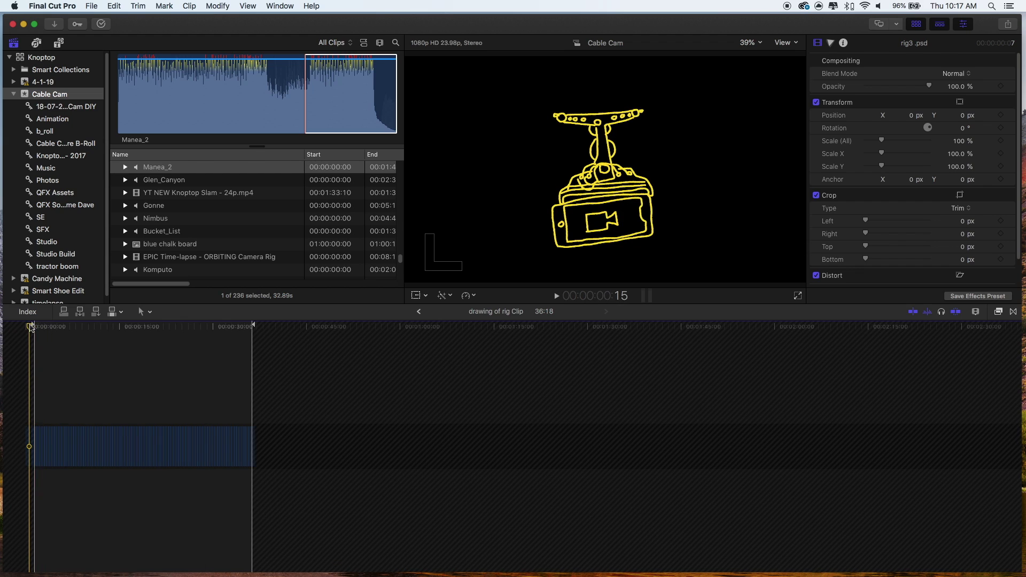
key(ctrl+p)
click(47, 327)
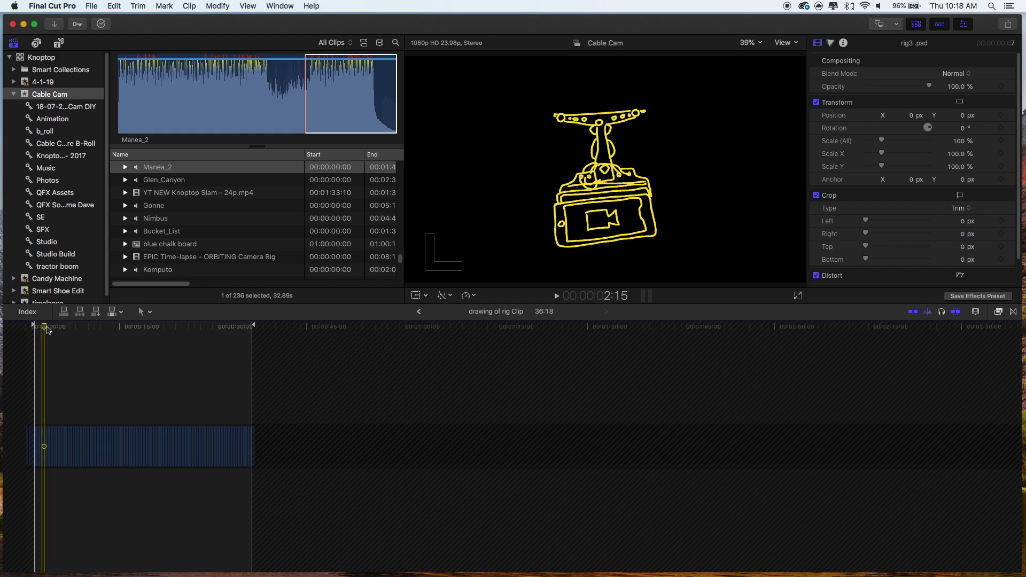
key(cmd+=)
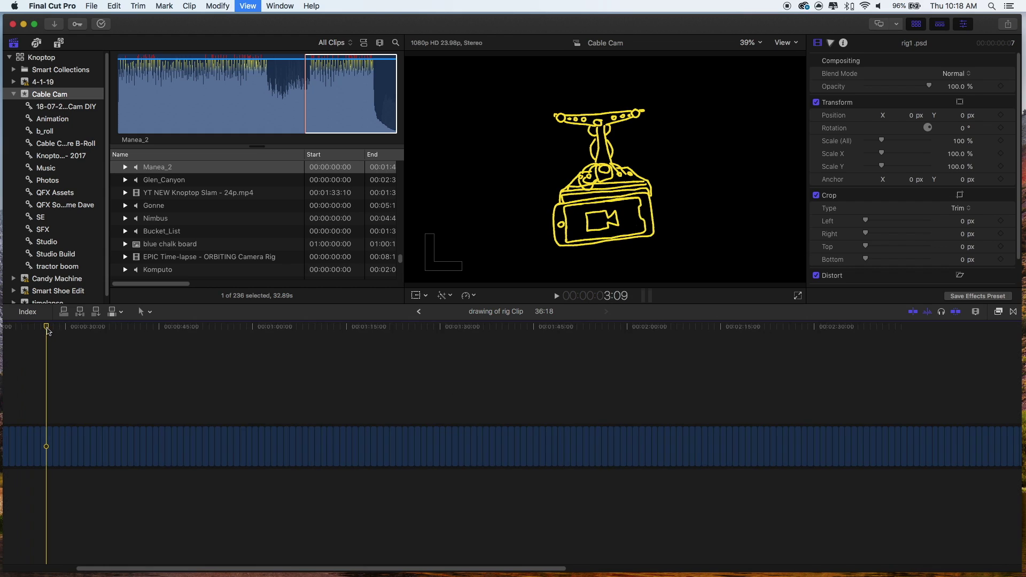
key(cmd+=)
drag(47, 328, 134, 327)
key(Right)
key(Right)
key(Right)
key(Right)
key(Right)
key(Right)
key(Right)
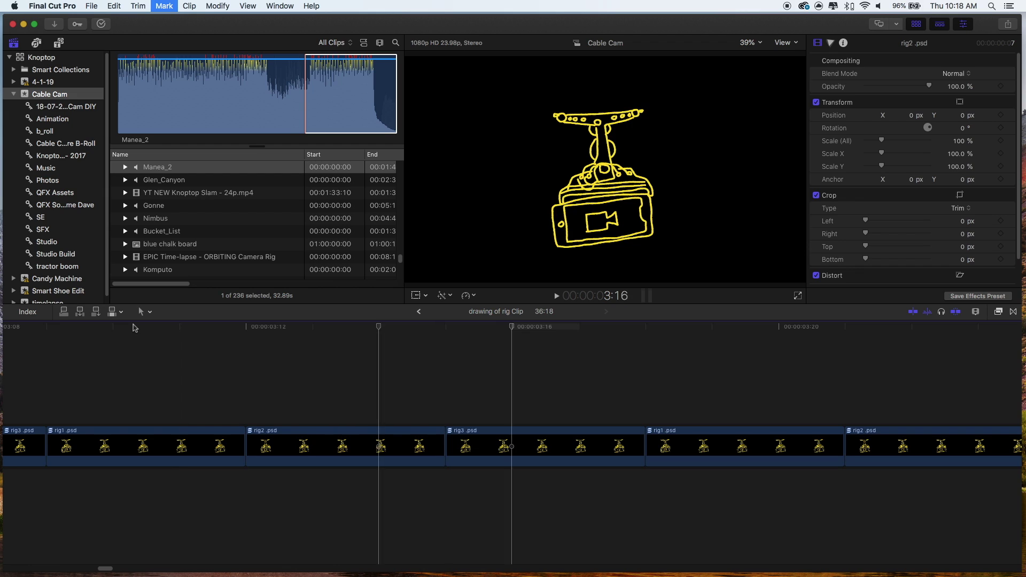
key(Right)
key(Right)
key(Right)
key(Right)
key(Right)
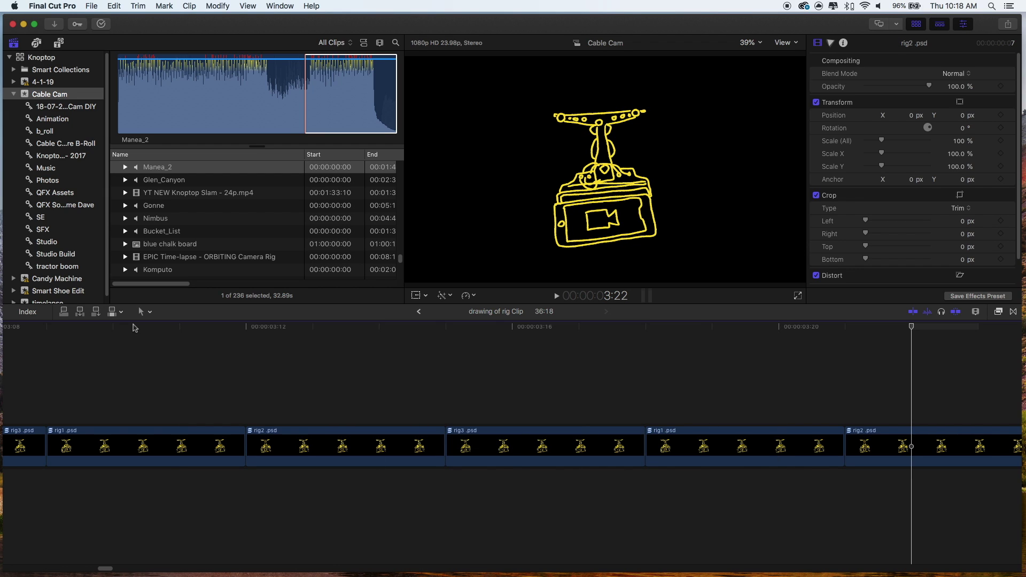
- Zoom back out and scrub across the alternating rig1, rig2 and rig3 stills, selecting a rig3.psd still
key(cmd+-)
key(cmd+-)
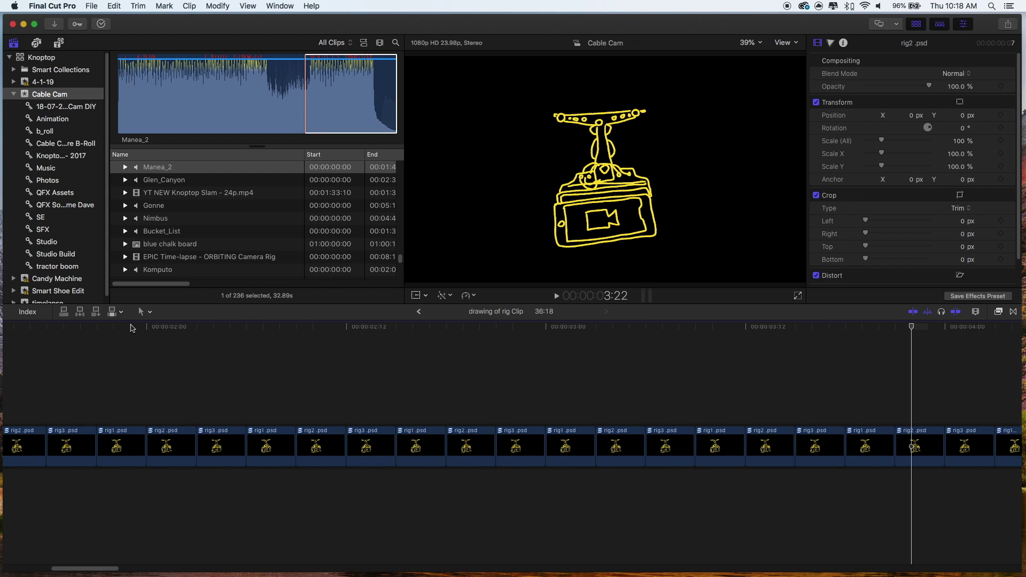
drag(133, 327, 173, 327)
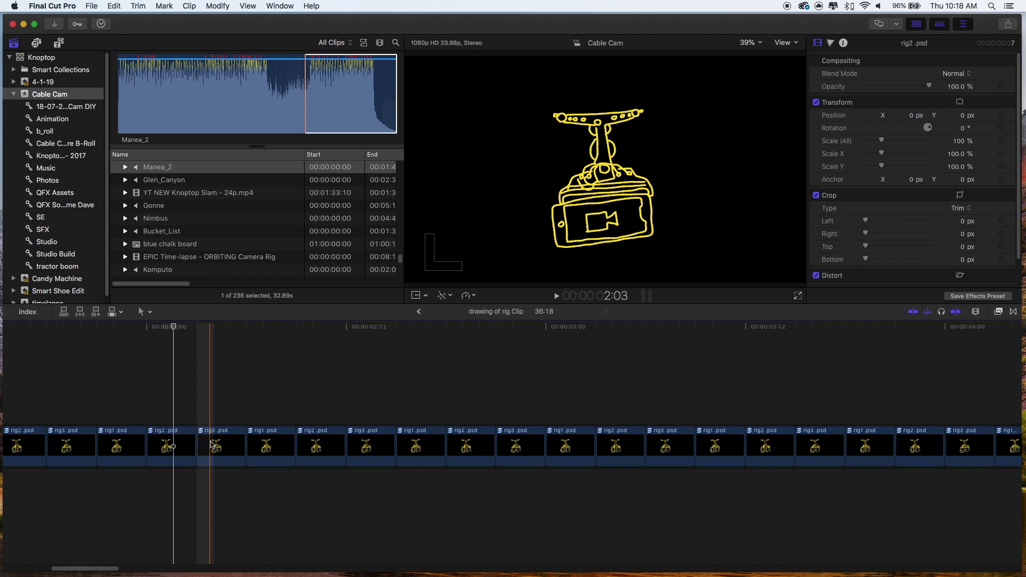
click(211, 444)
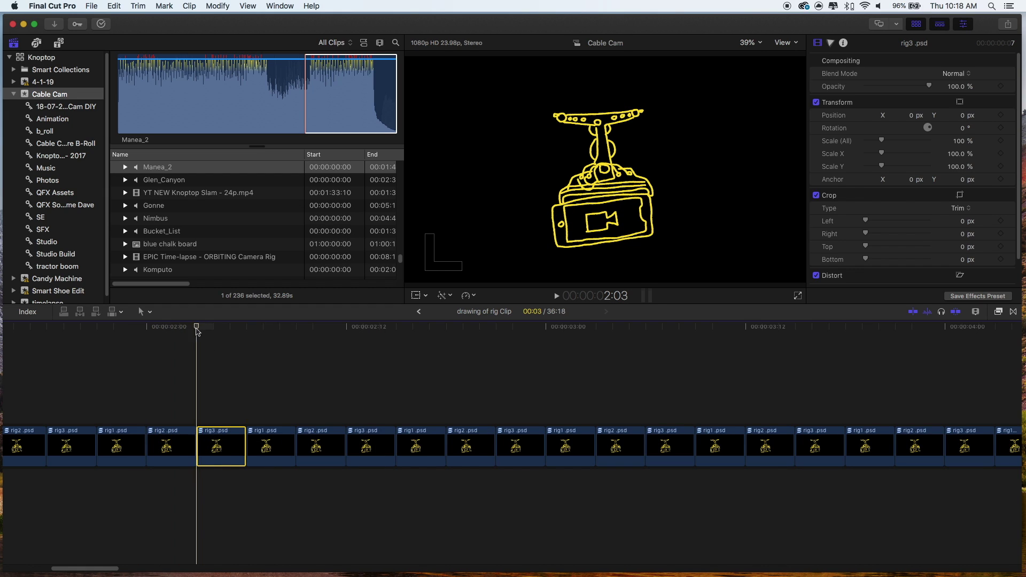
click(295, 332)
click(60, 327)
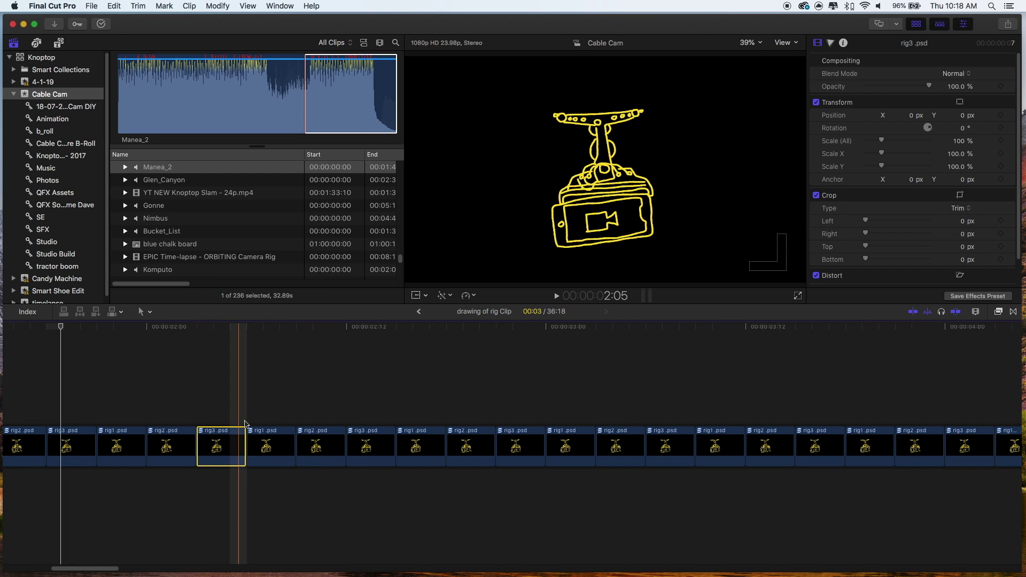
click(47, 327)
key(super+minus)
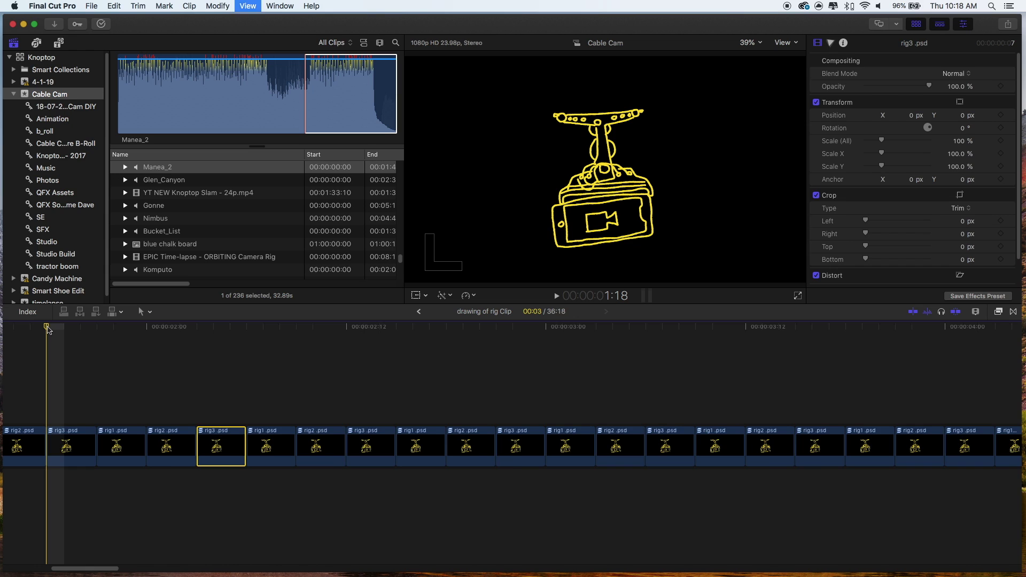
drag(48, 328, 124, 325)
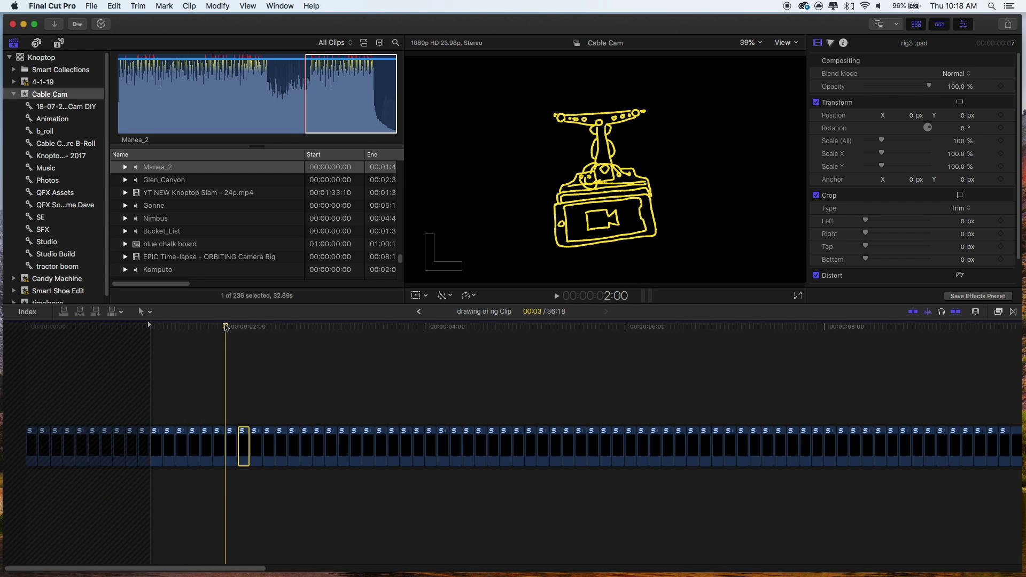
- Select 16 consecutive rig stills with a marquee and check their total duration of two seconds
click(275, 395)
drag(233, 399, 418, 452)
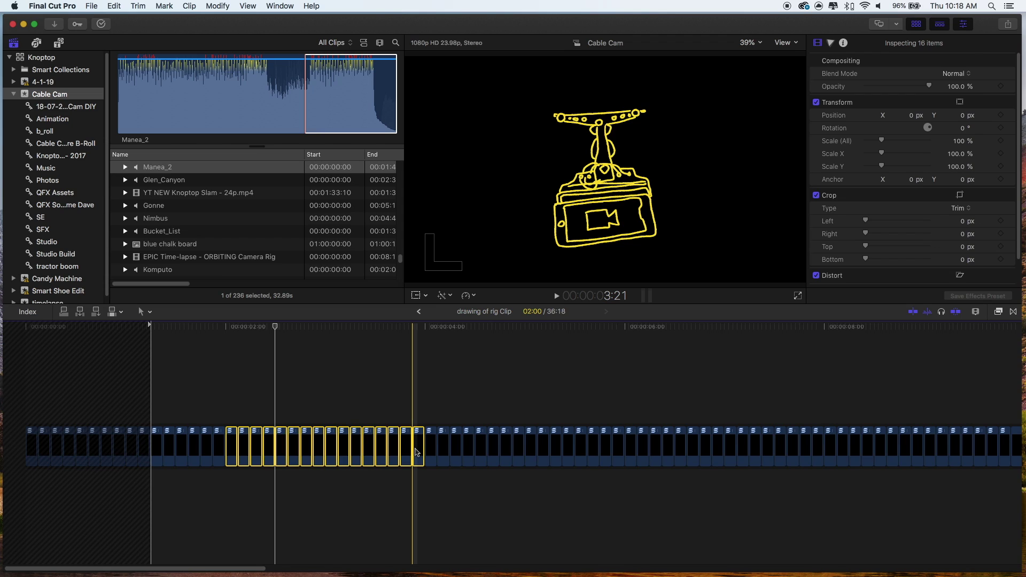
key(ctrl+d)
key(minus)
drag(238, 327, 287, 327)
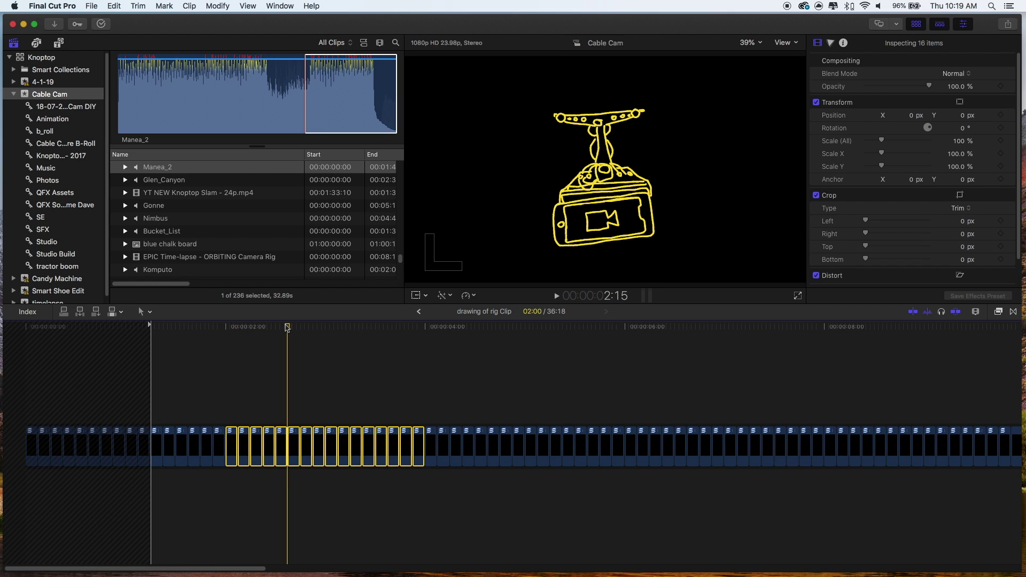
- Return to Drawing Animation Full Clip, cue to 15:02 and inspect the drawing of rig Clip's properties
click(419, 311)
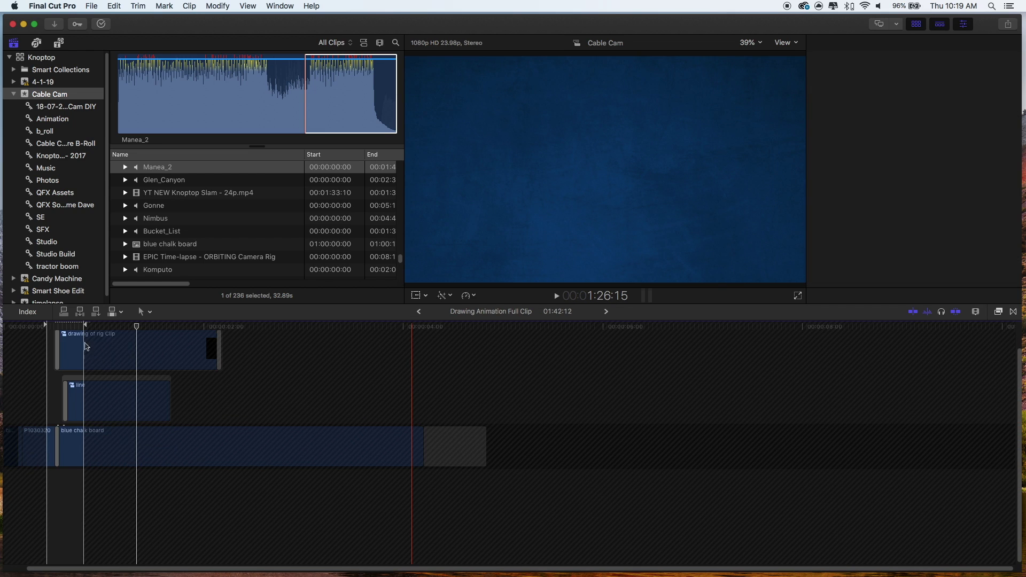
click(68, 327)
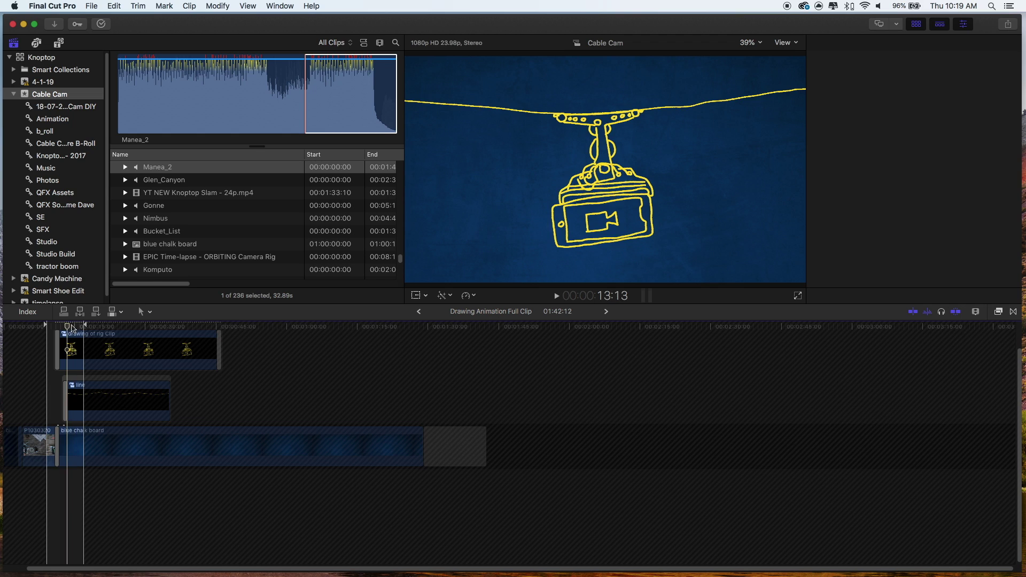
click(75, 327)
key(cmd+4)
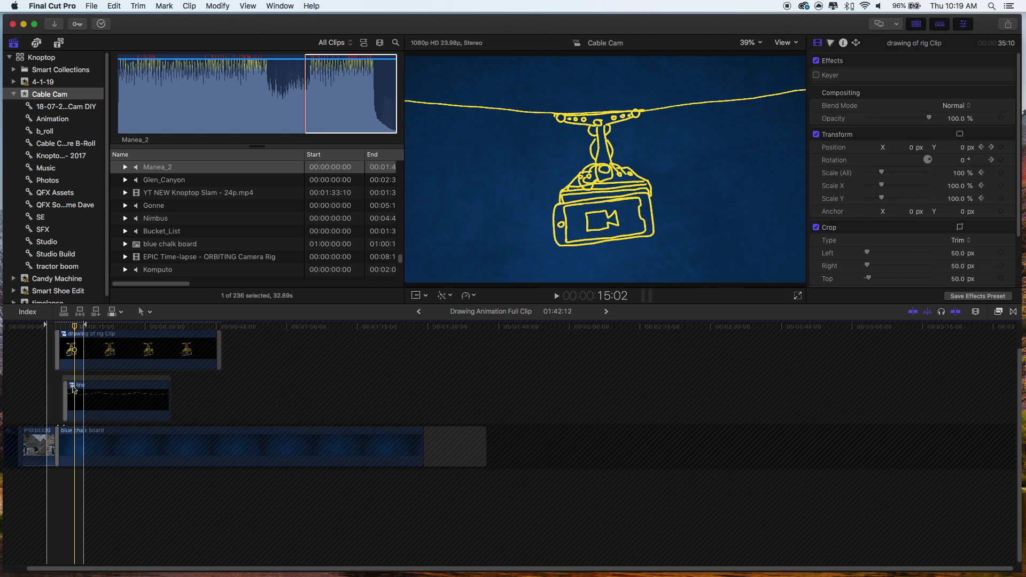
click(73, 353)
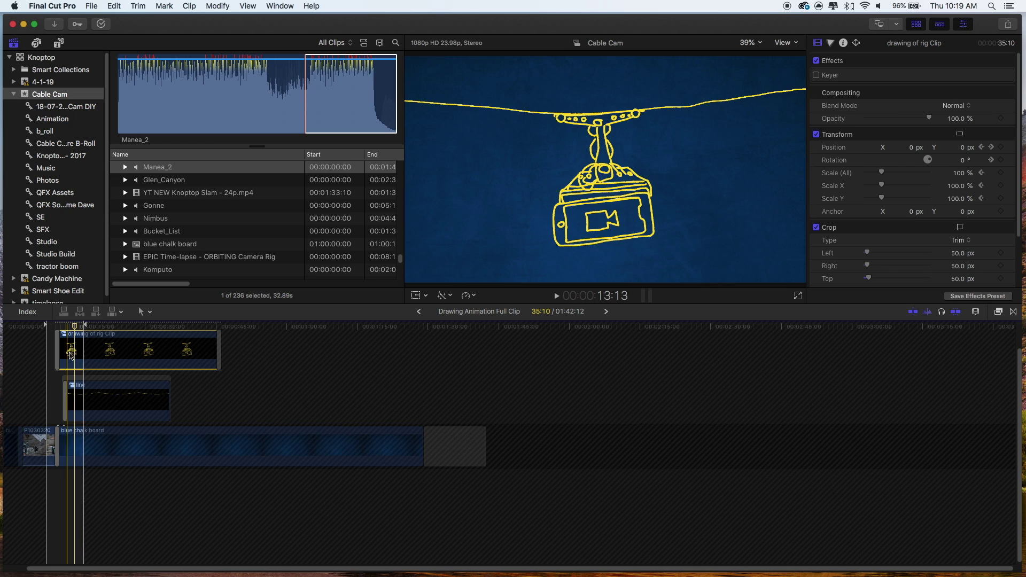
- Open the line compound clip, scrub to its start, then go back to the parent clip
click(75, 399)
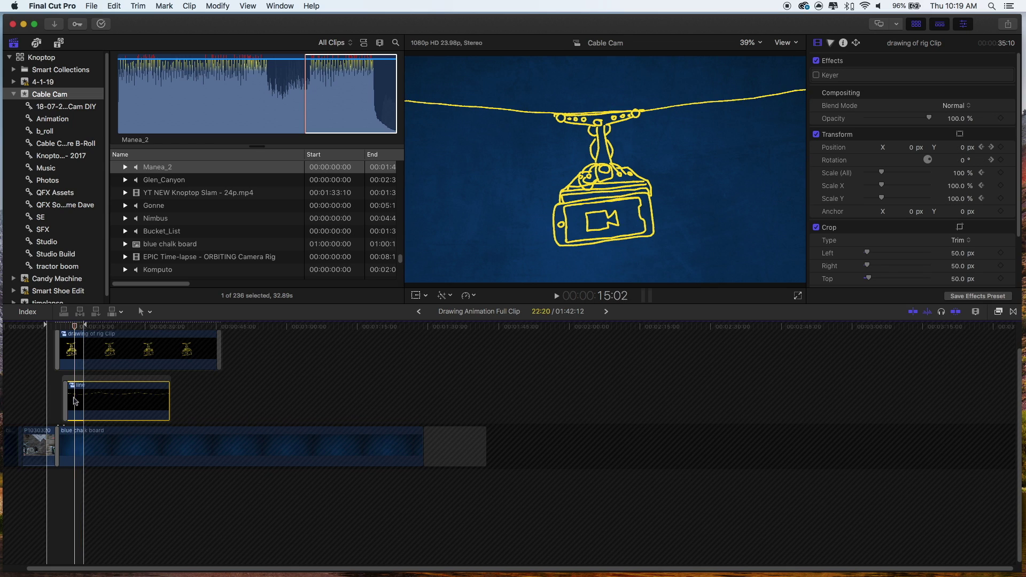
double_click(75, 400)
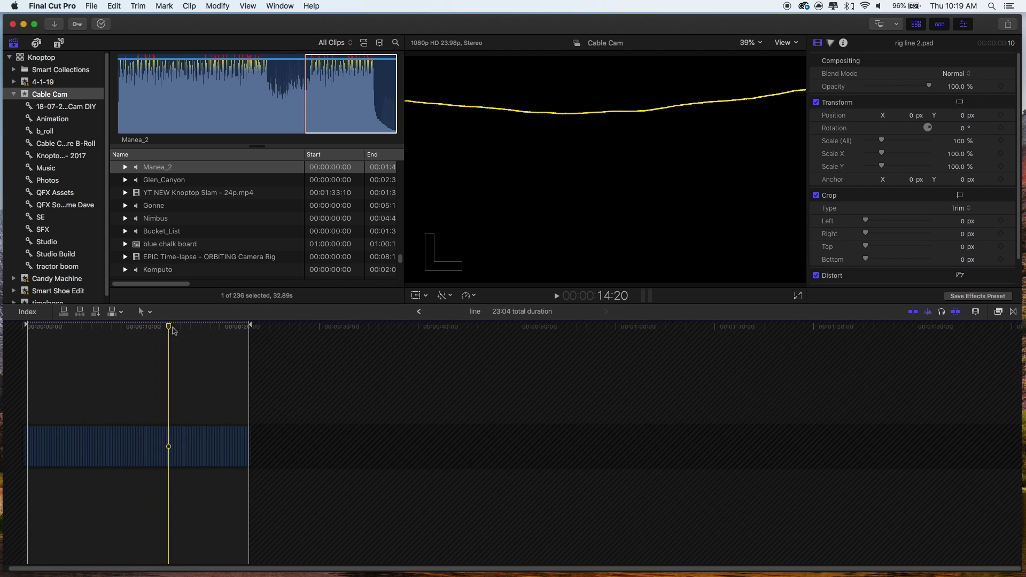
drag(97, 329, 69, 335)
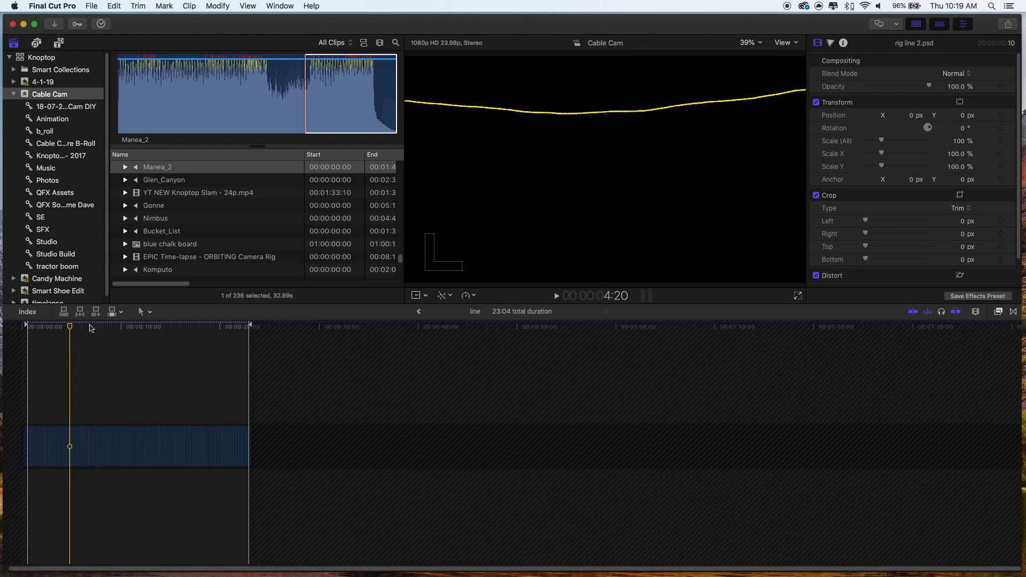
click(418, 312)
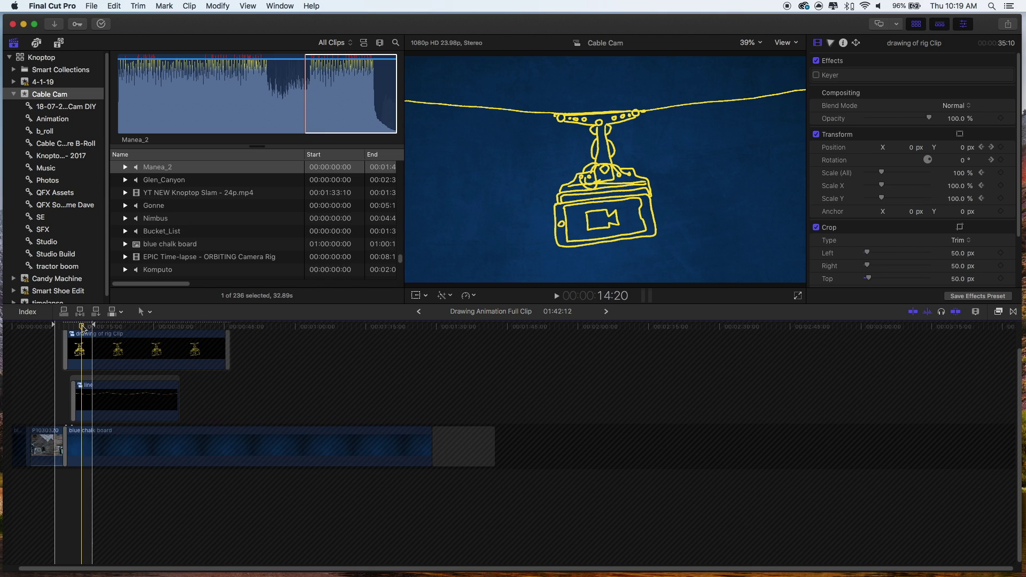
- Scrub through the rig drawing's animation, then go back up to the DIY Cable Cam project
mouse_move(82, 327)
mouse_down()
mouse_move(63, 327)
mouse_move(104, 327)
mouse_move(77, 329)
mouse_up()
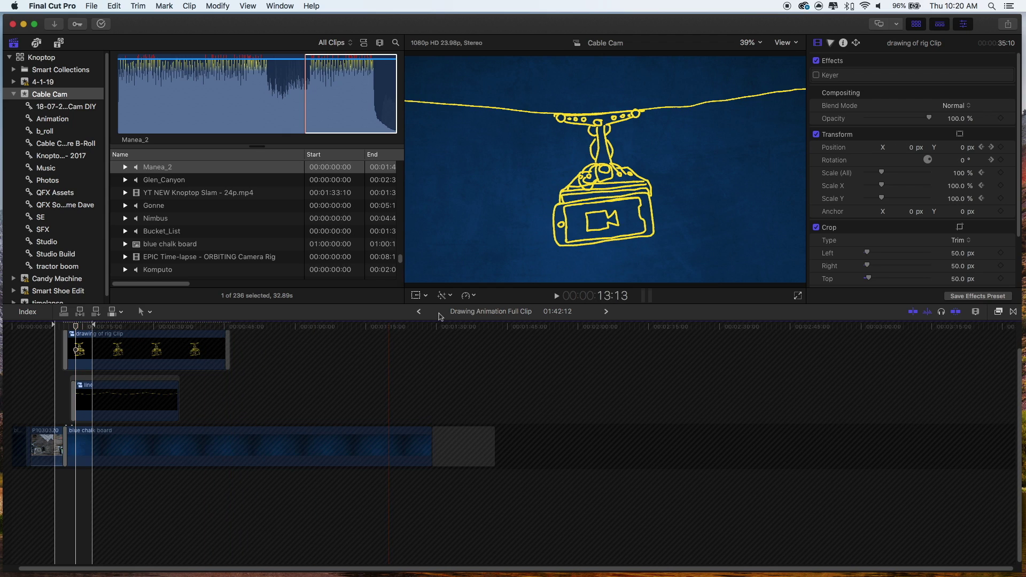
click(419, 313)
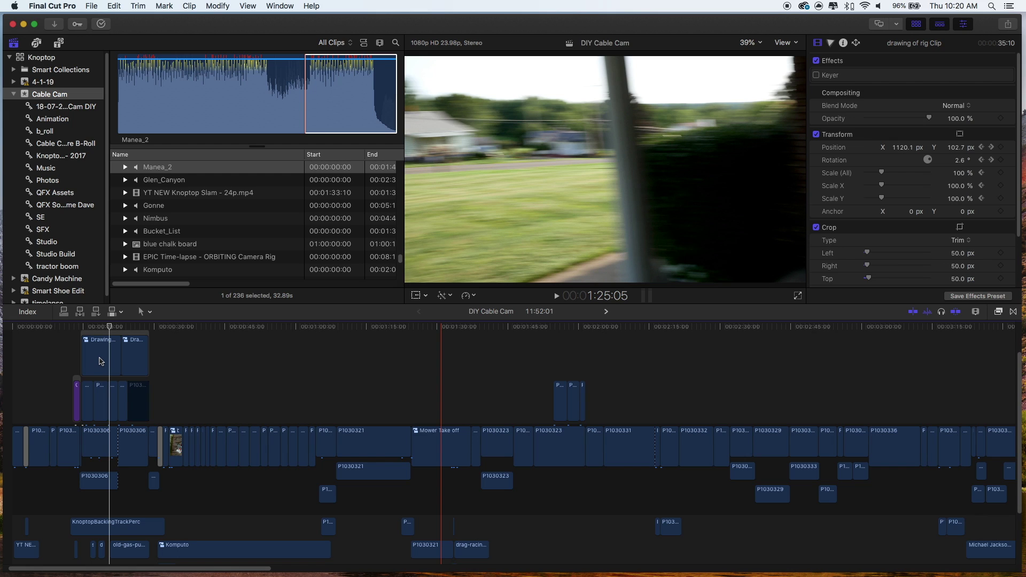
- Drill into Drawing Animation Full Clip and then the nested drawing of rig Clip compound
click(102, 362)
right_click(101, 362)
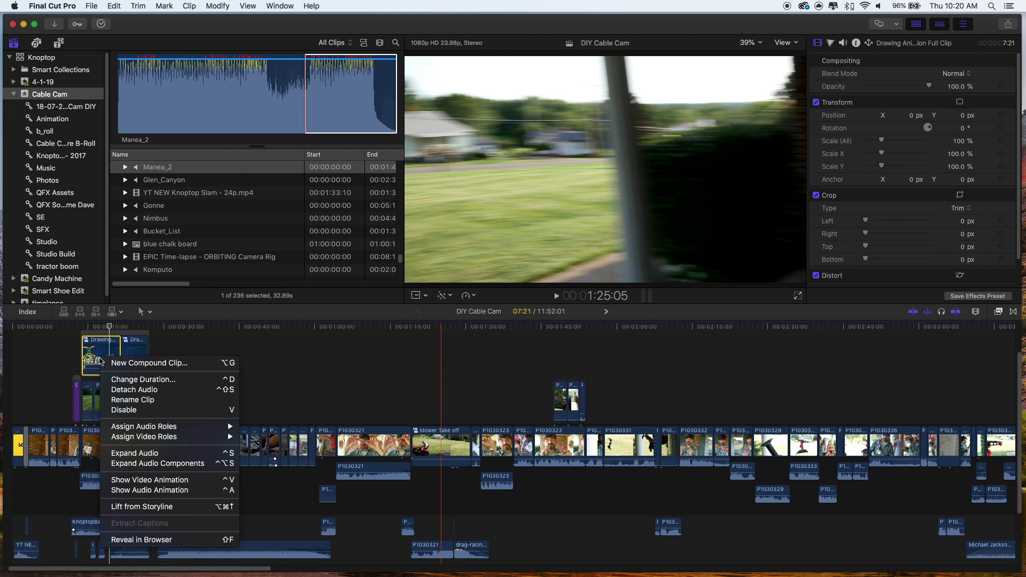
click(101, 361)
double_click(101, 362)
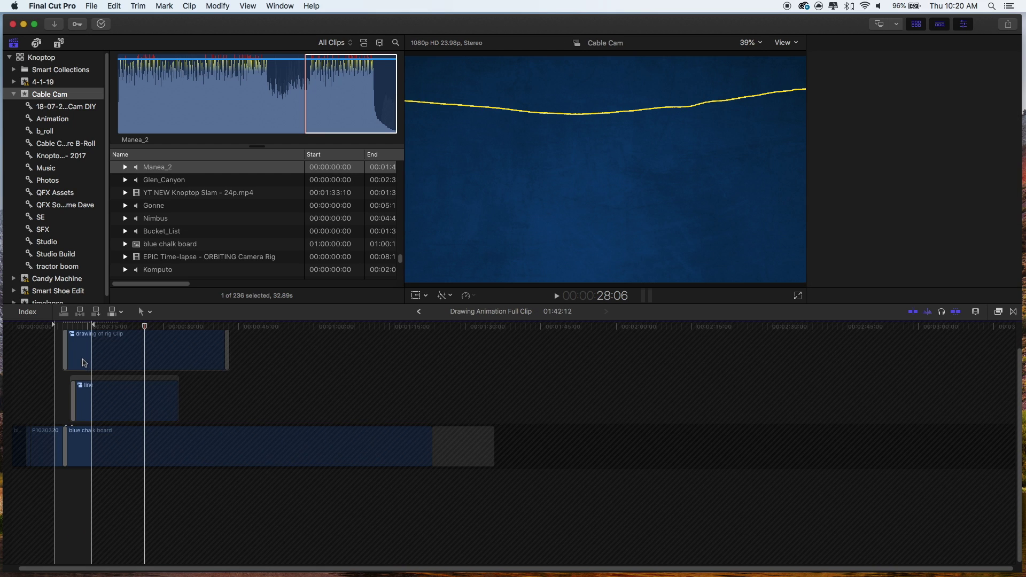
click(84, 363)
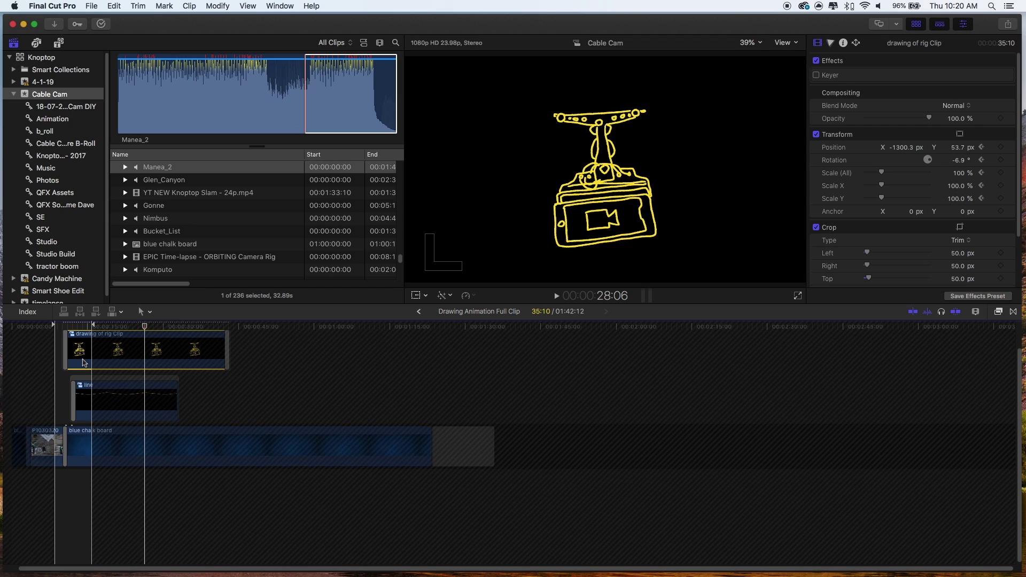
double_click(84, 363)
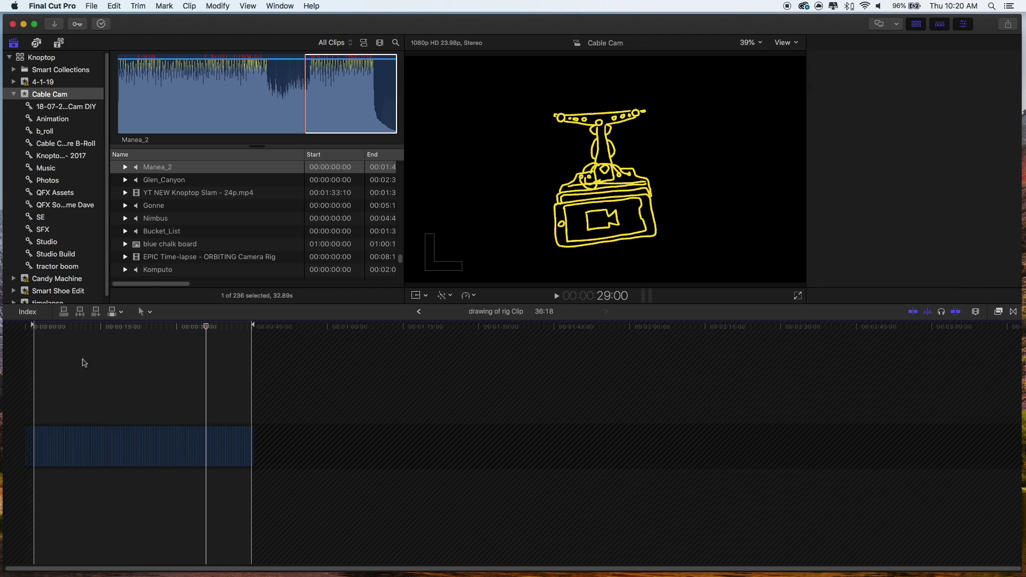
- Reveal the inner clip's source rig3 .psd in the browser and Finder, and open it in Photoshop
right_click(93, 445)
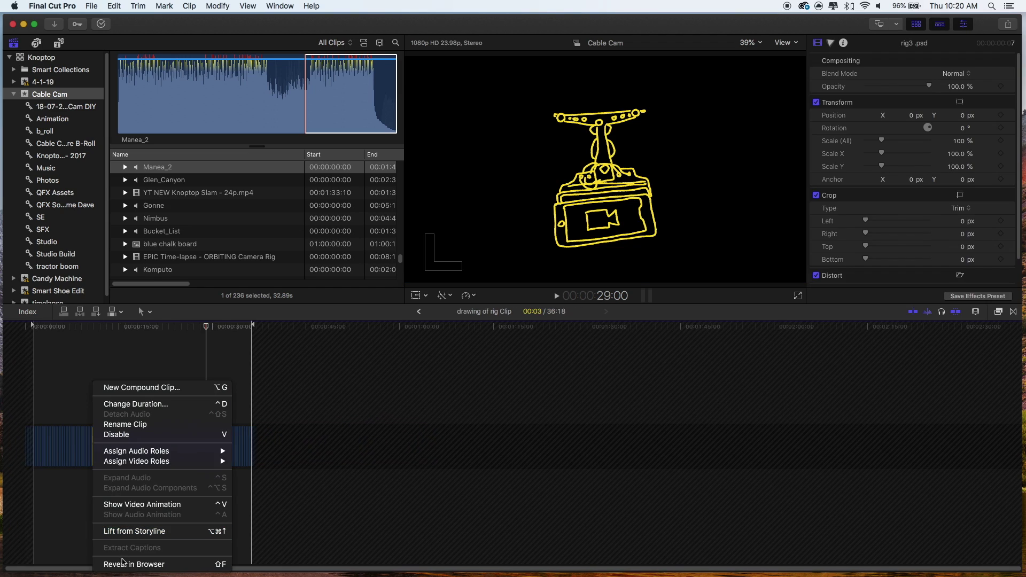
click(120, 567)
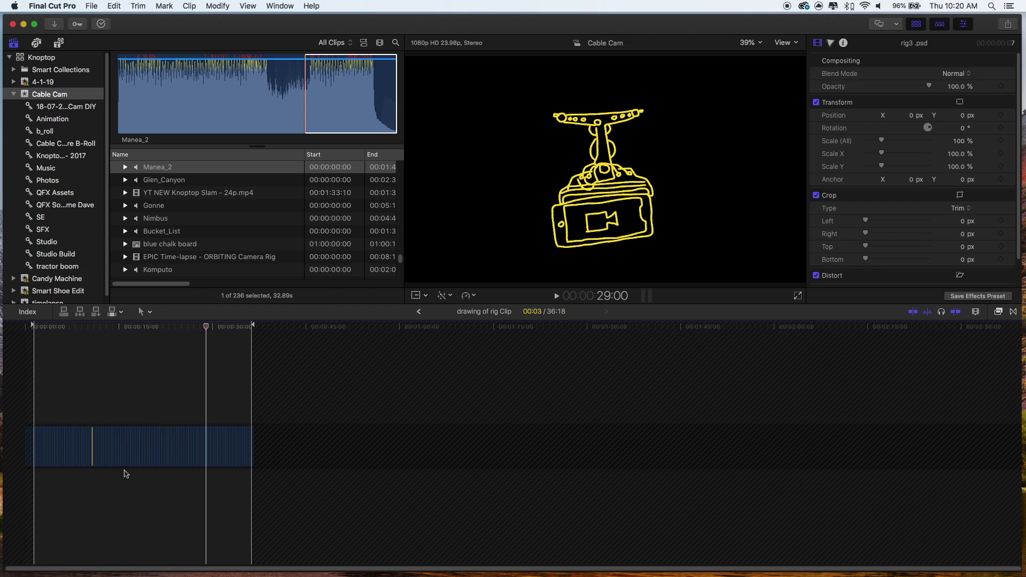
key(shift+f)
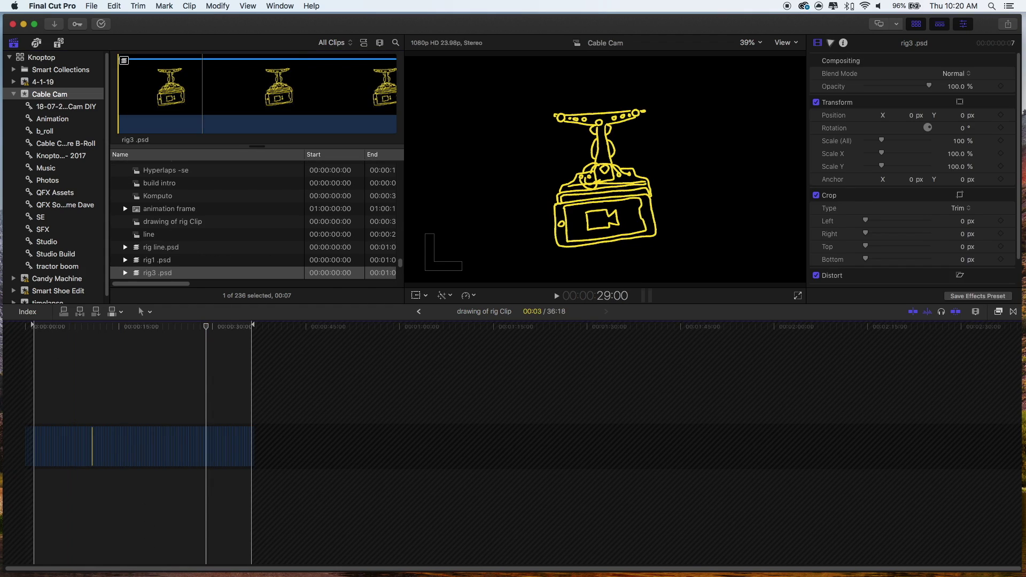
right_click(136, 272)
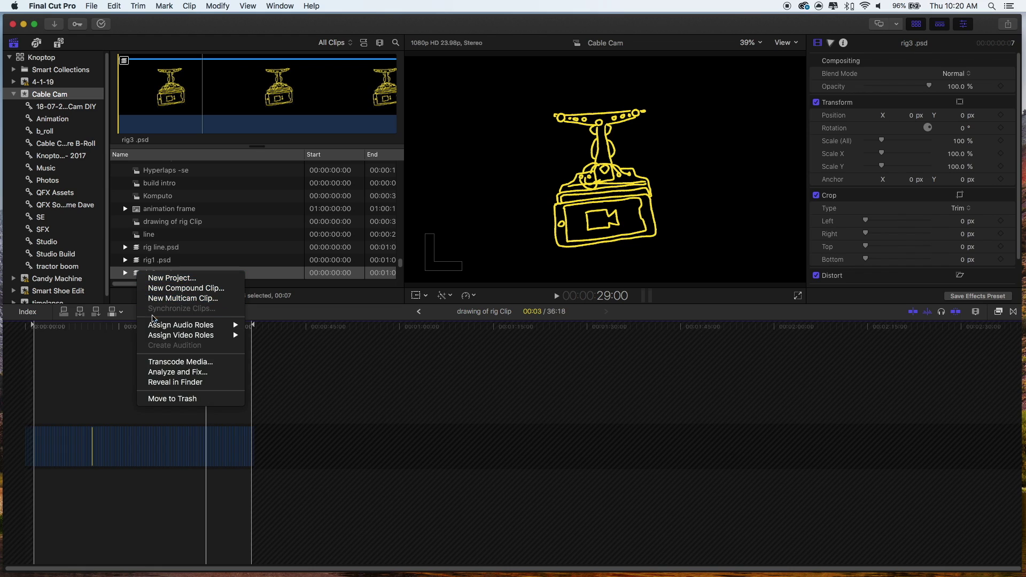
click(168, 382)
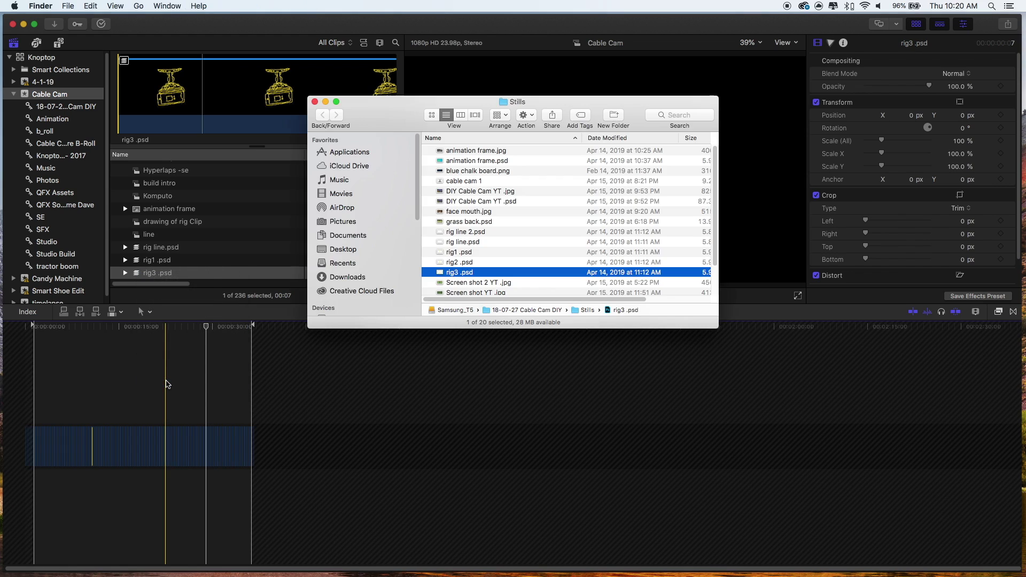
double_click(439, 272)
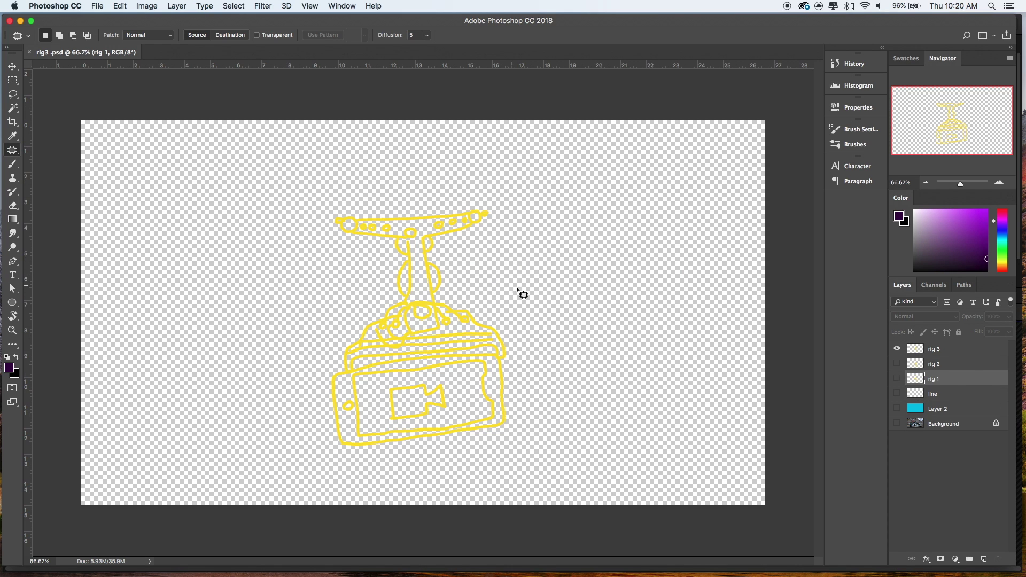
click(897, 364)
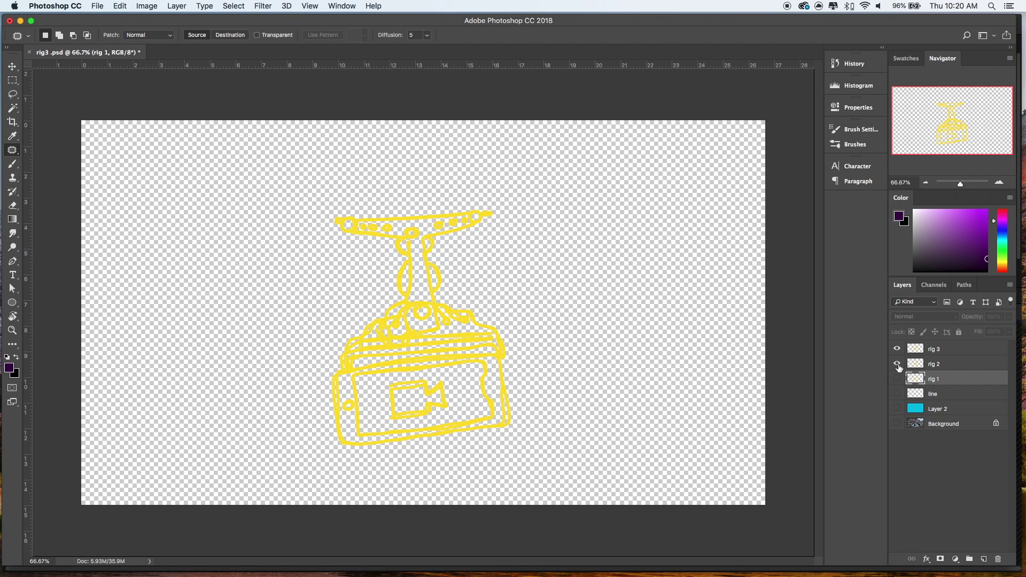
click(896, 364)
click(897, 409)
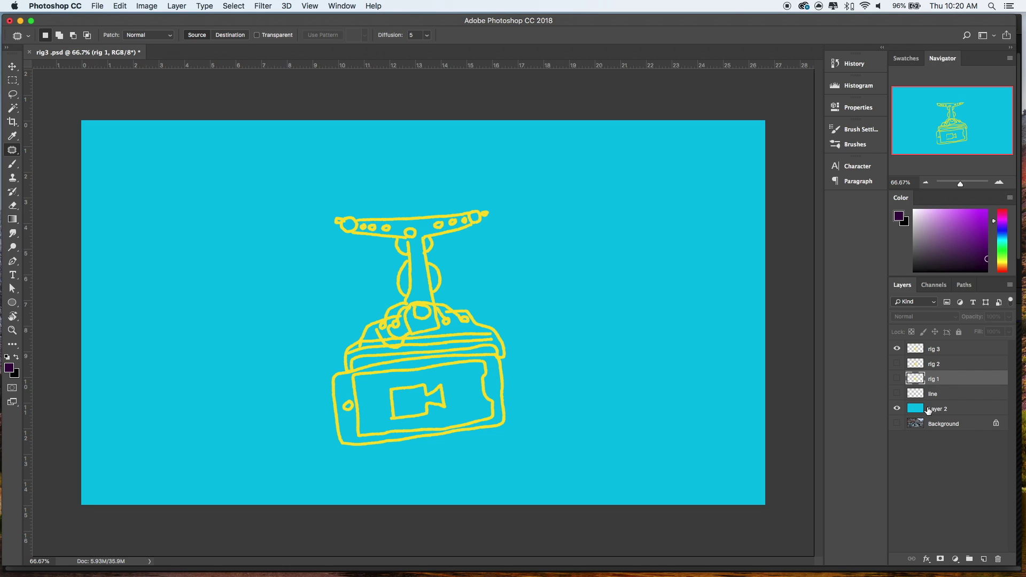
click(896, 408)
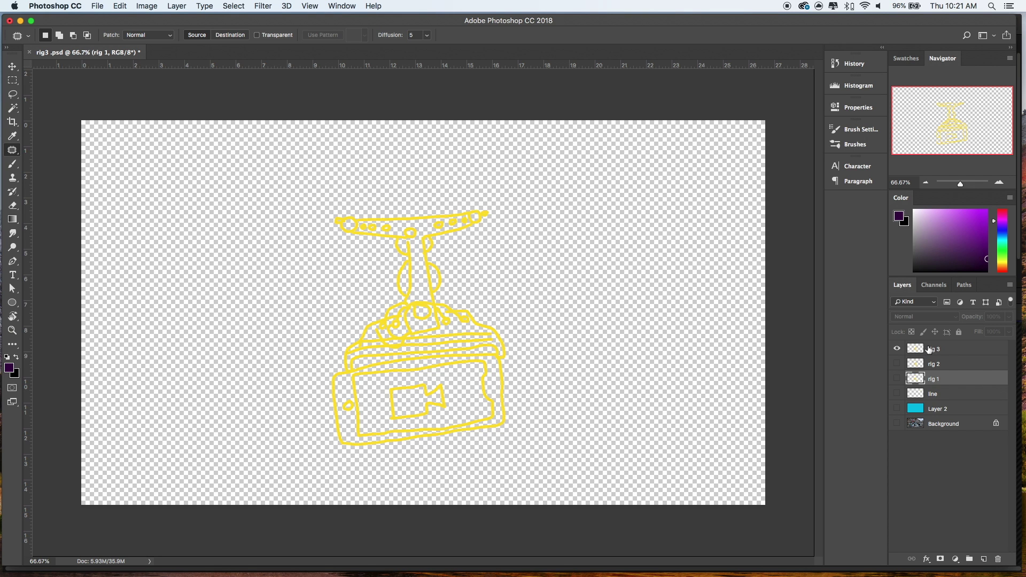
click(949, 351)
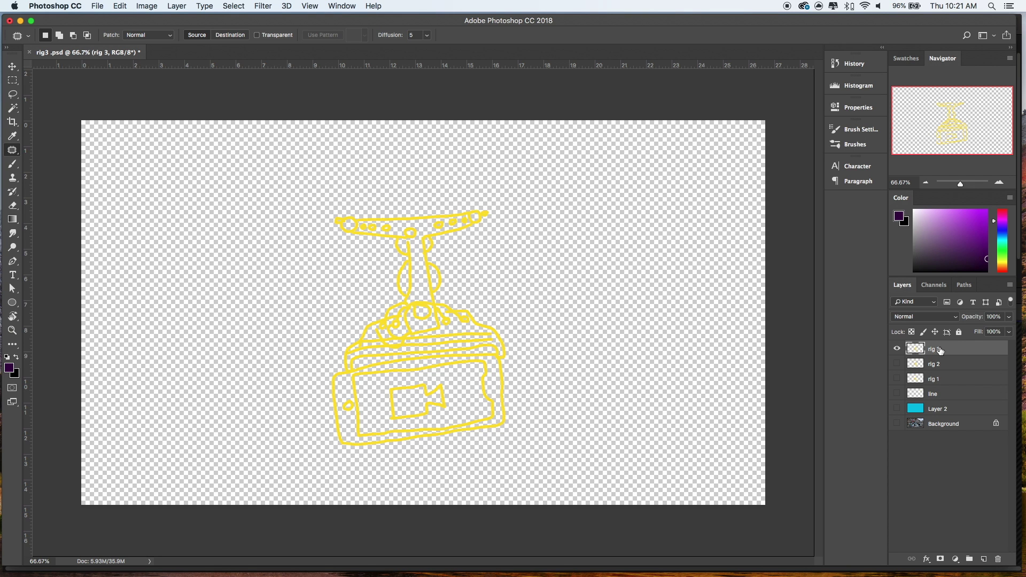
mouse_move(481, 573)
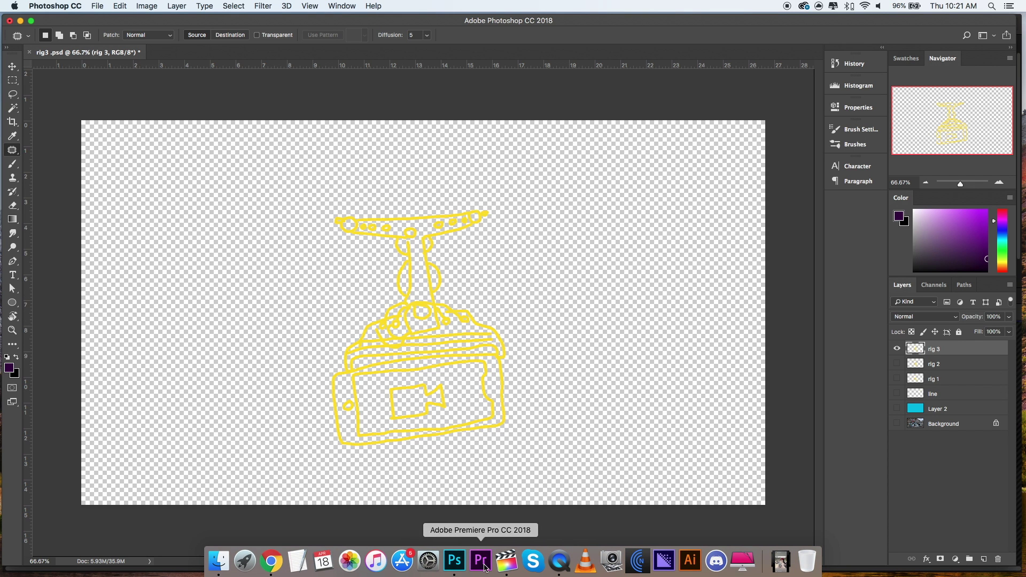
- Switch back to Final Cut Pro and return to the Drawing Animation Full Clip
click(506, 561)
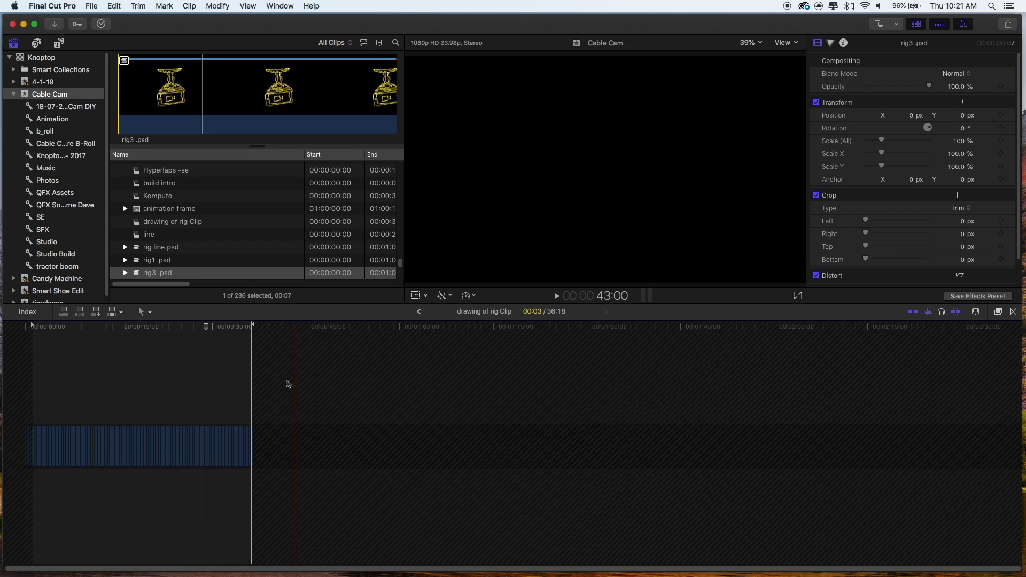
click(114, 323)
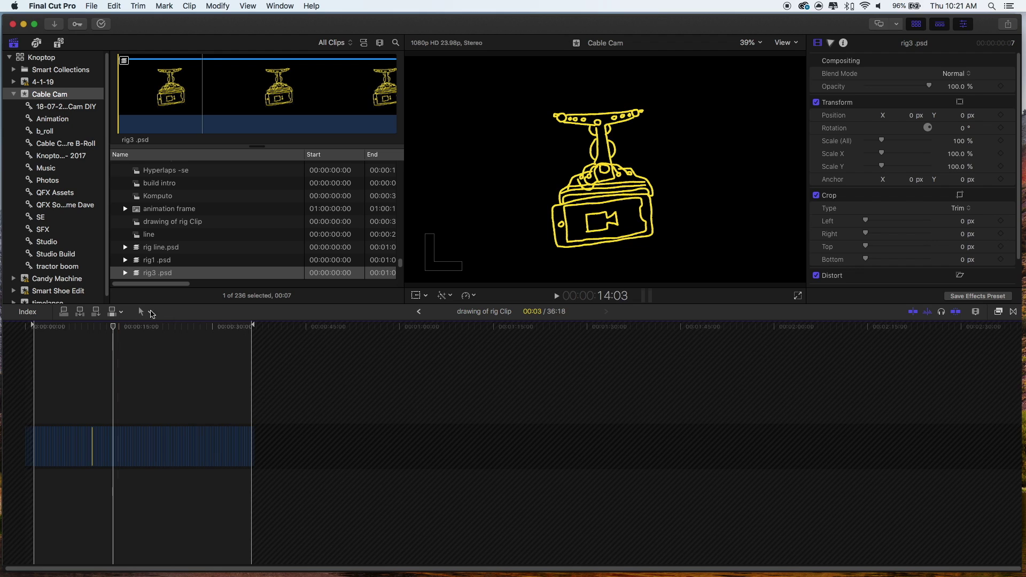
click(419, 312)
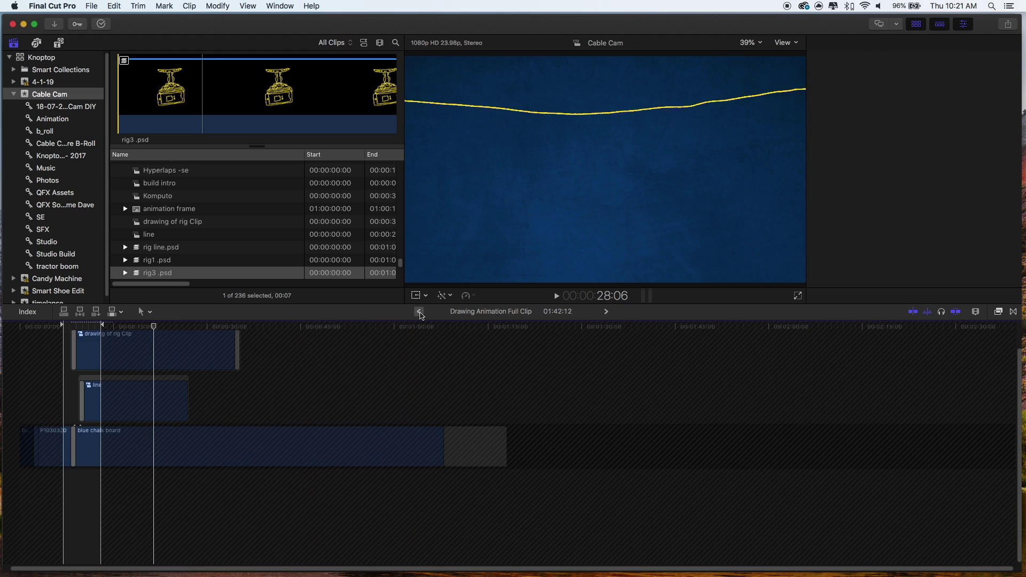
- Compare rig line.psd, rig1 .psd and rig3 .psd in the viewer, expanding rig line.psd's contents
click(139, 247)
click(139, 261)
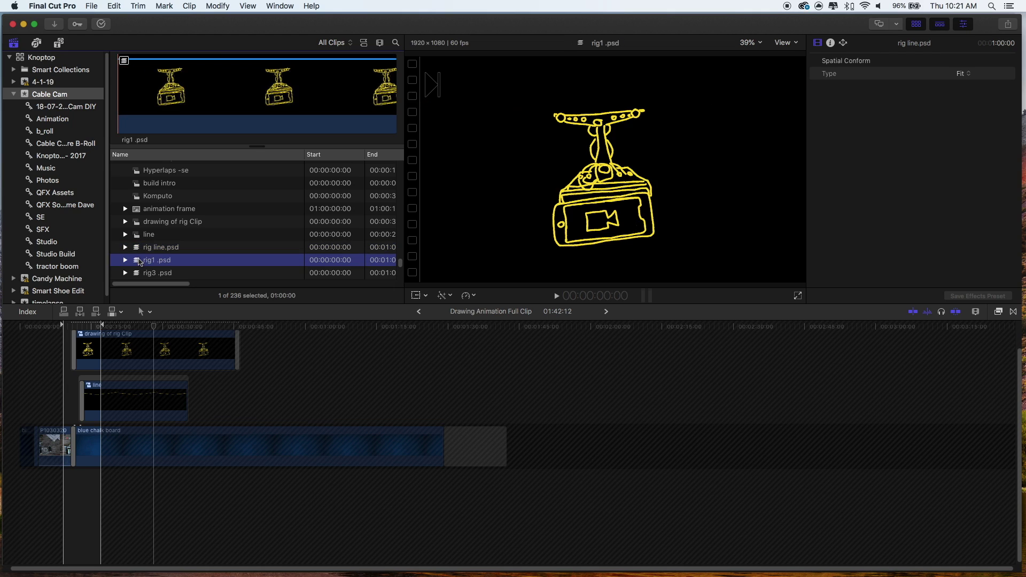
click(138, 275)
click(138, 262)
click(139, 248)
click(126, 248)
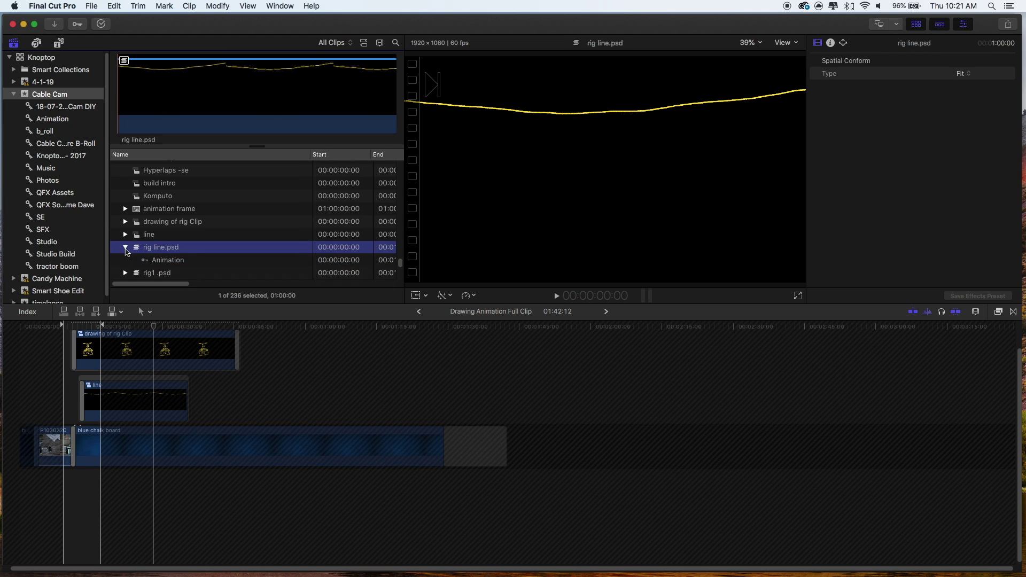
click(126, 248)
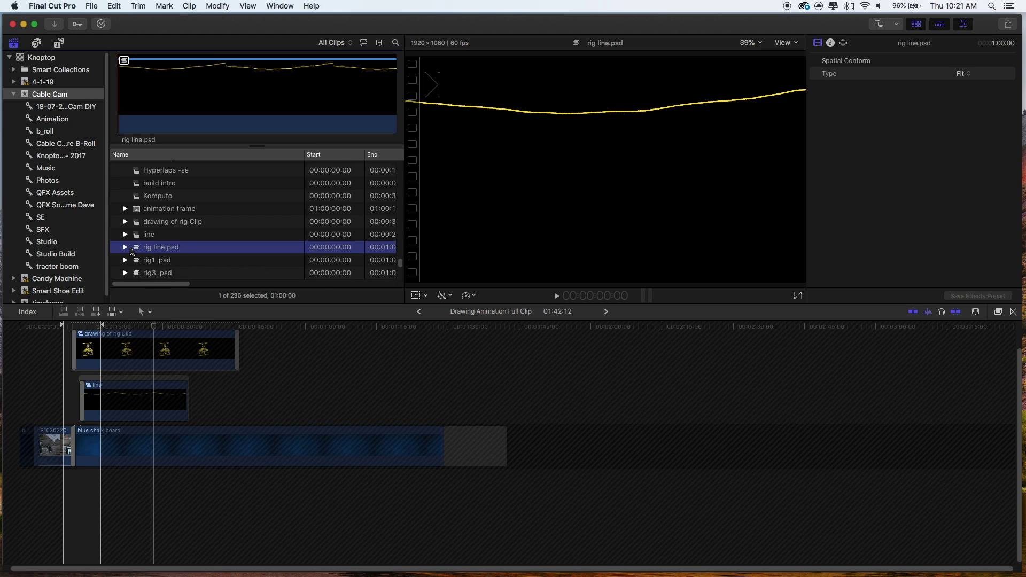
- Open rig line.psd's layers in the timeline and inspect the rig 1 and rig 2 layer clips
double_click(138, 249)
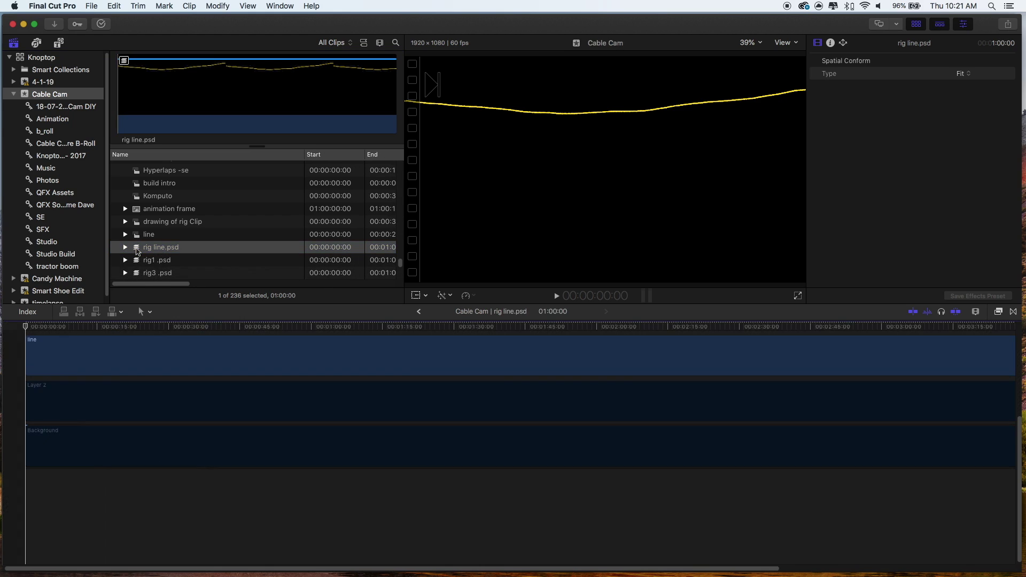
scroll(159, 481, up, 6)
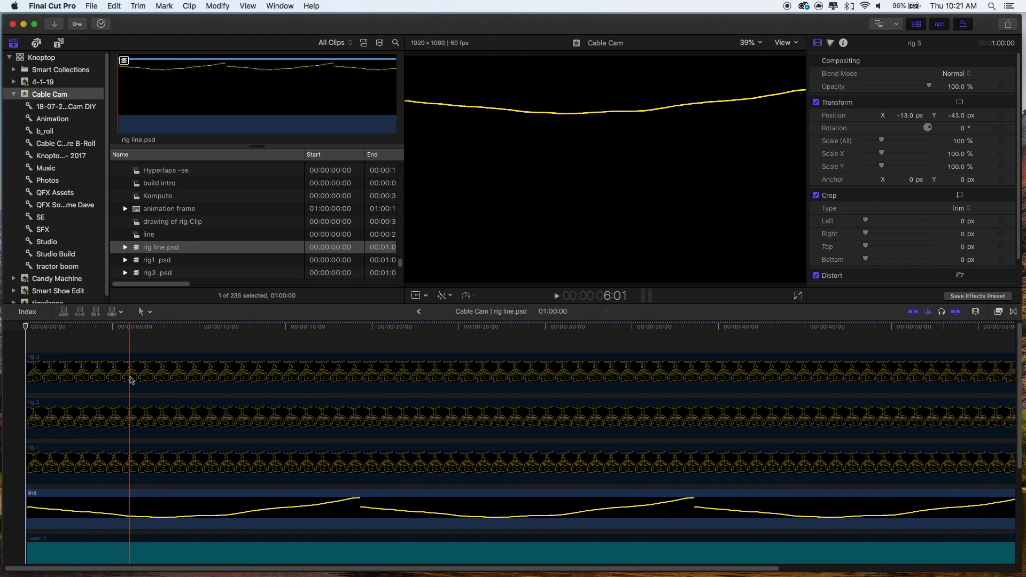
scroll(134, 438, down, 3)
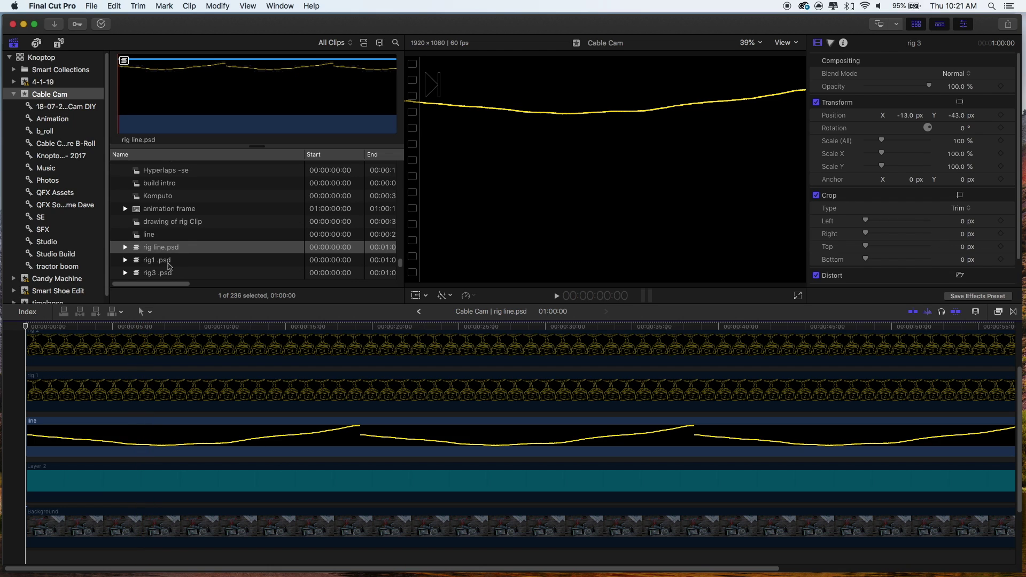
click(142, 385)
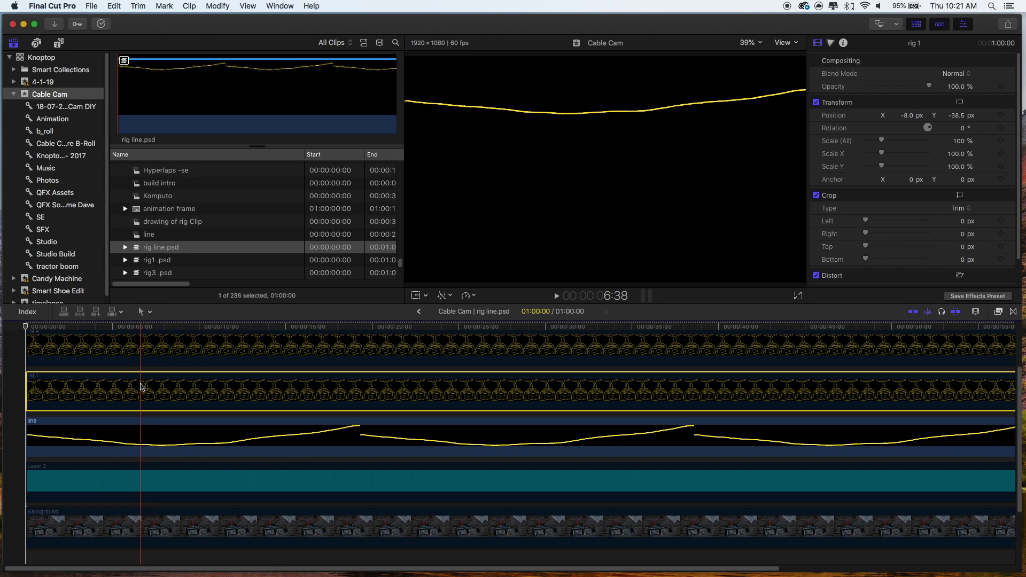
click(142, 345)
scroll(142, 352, up, 2)
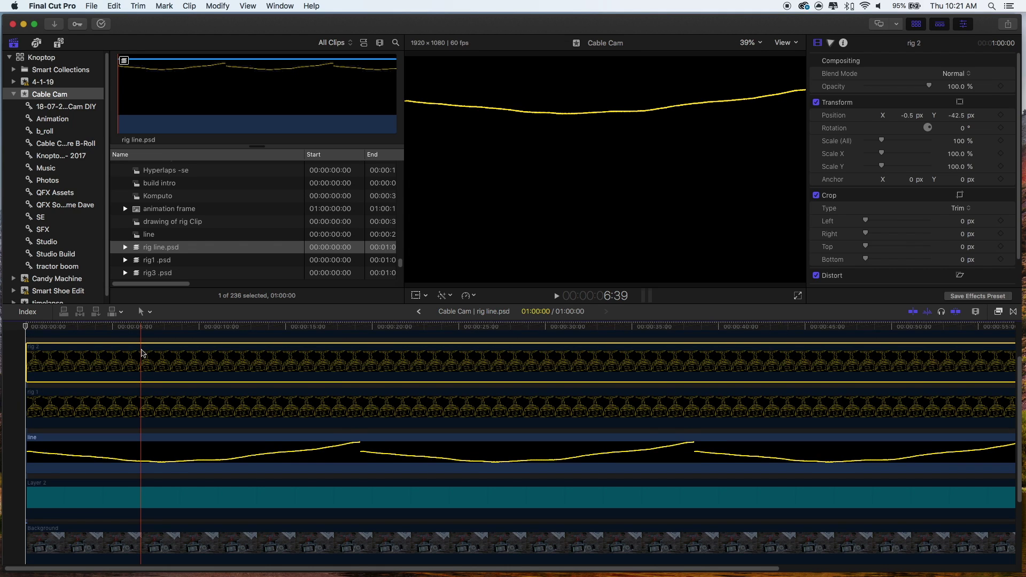
scroll(142, 353, up, 3)
- Check the rig 3, rig 2 and line layer clips, then return to Drawing Animation Full Clip
click(143, 357)
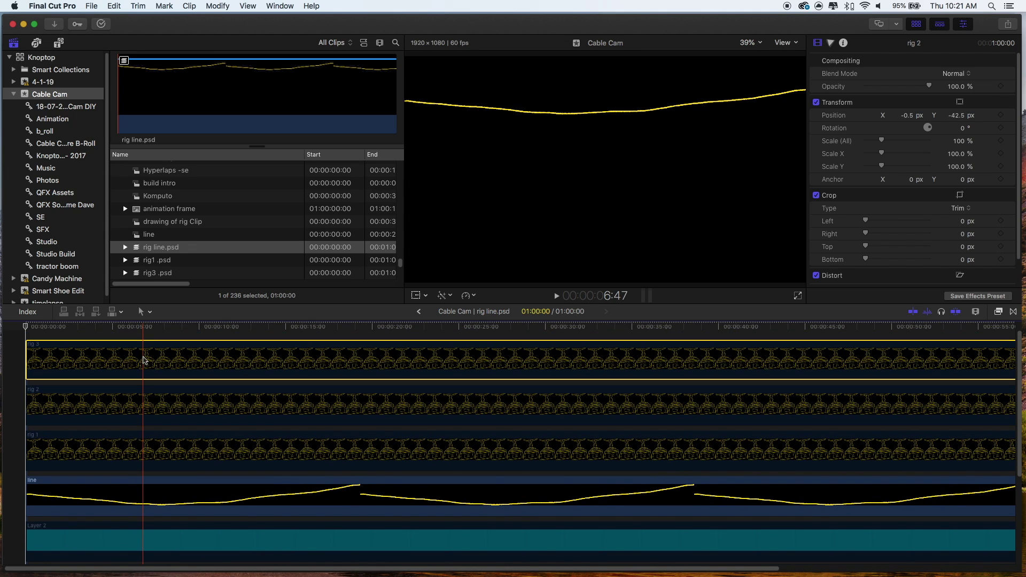
scroll(144, 359, down, 1)
scroll(145, 360, down, 1)
click(148, 385)
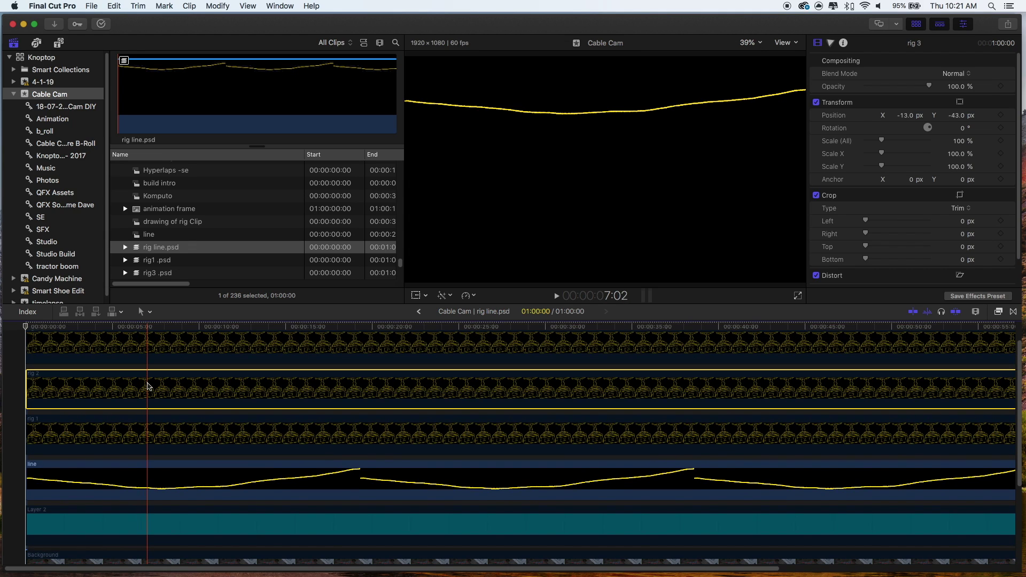
scroll(149, 385, down, 3)
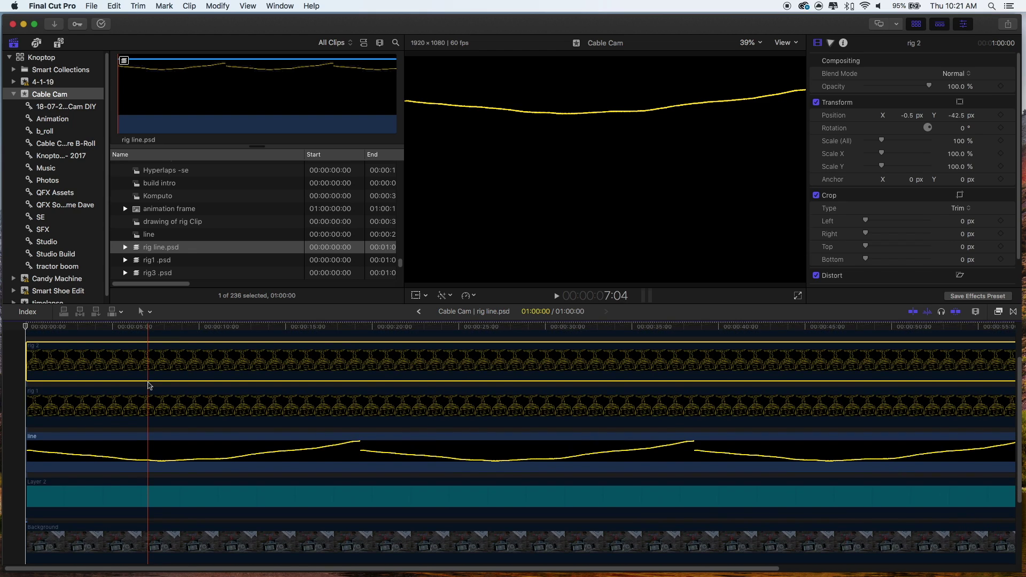
click(156, 447)
scroll(165, 478, down, 4)
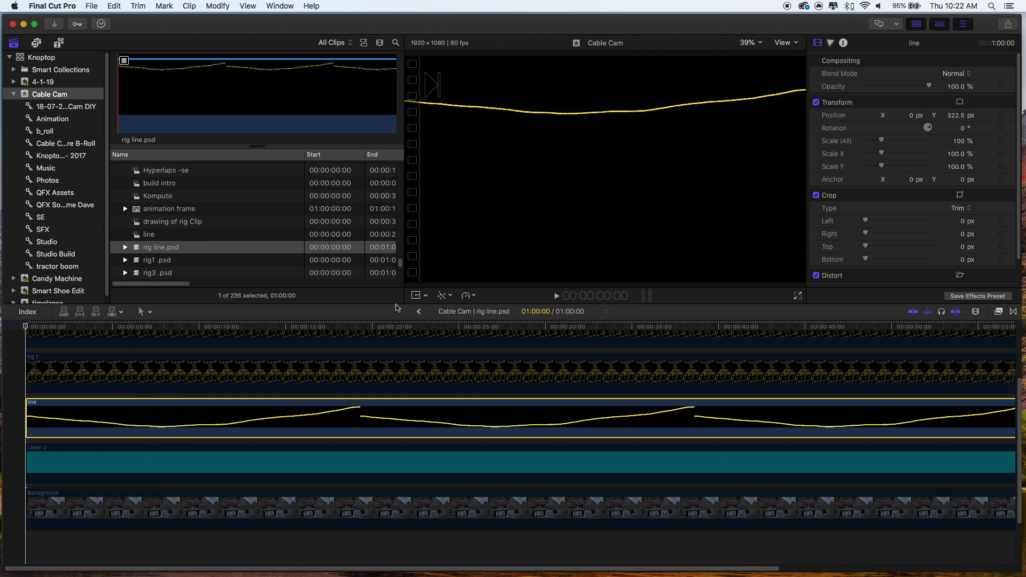
click(419, 312)
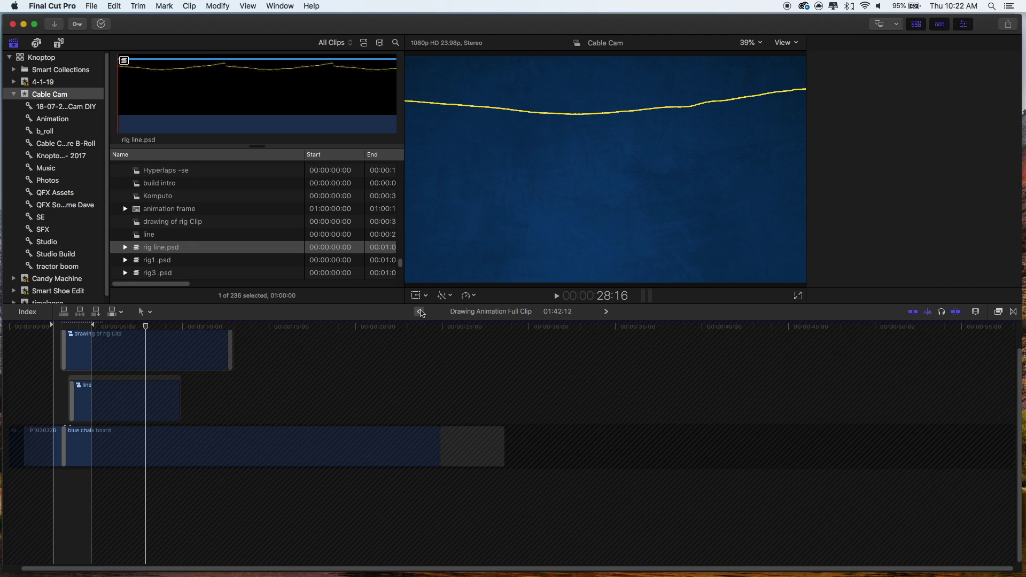
- Go up to the DIY Cable Cam project and cue the playhead to the cable-car drawing at 16:14
click(420, 311)
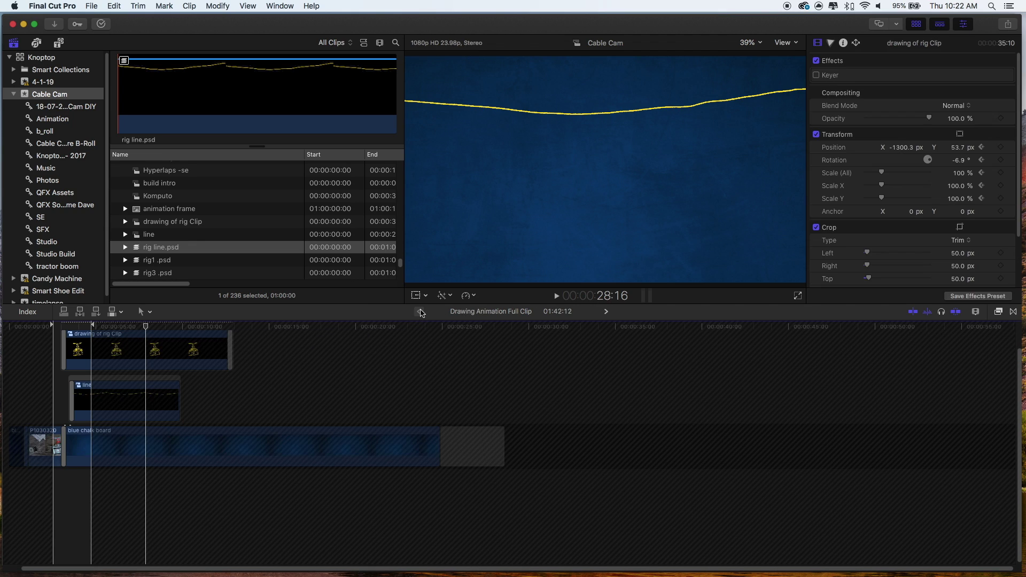
click(65, 325)
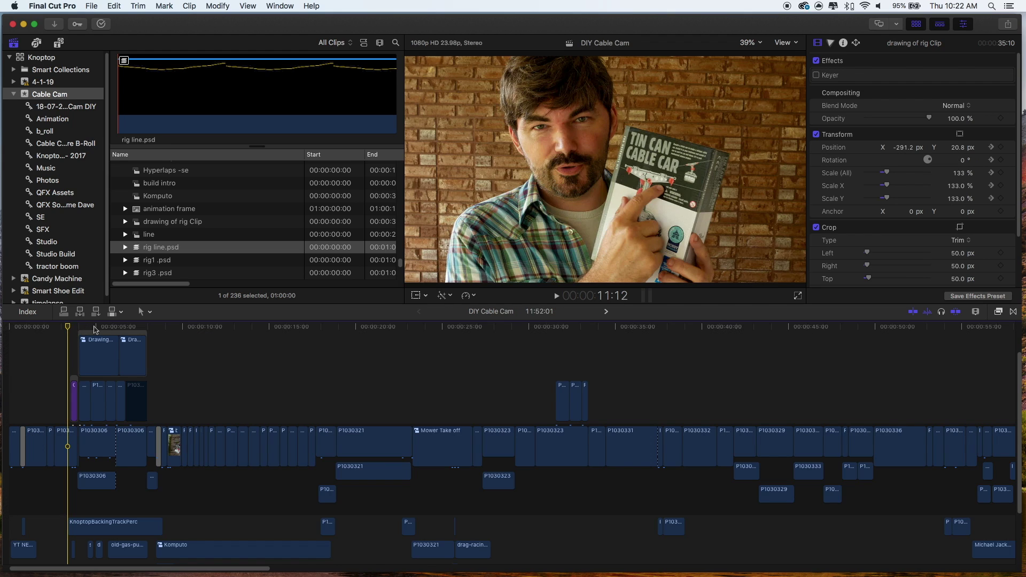
click(94, 327)
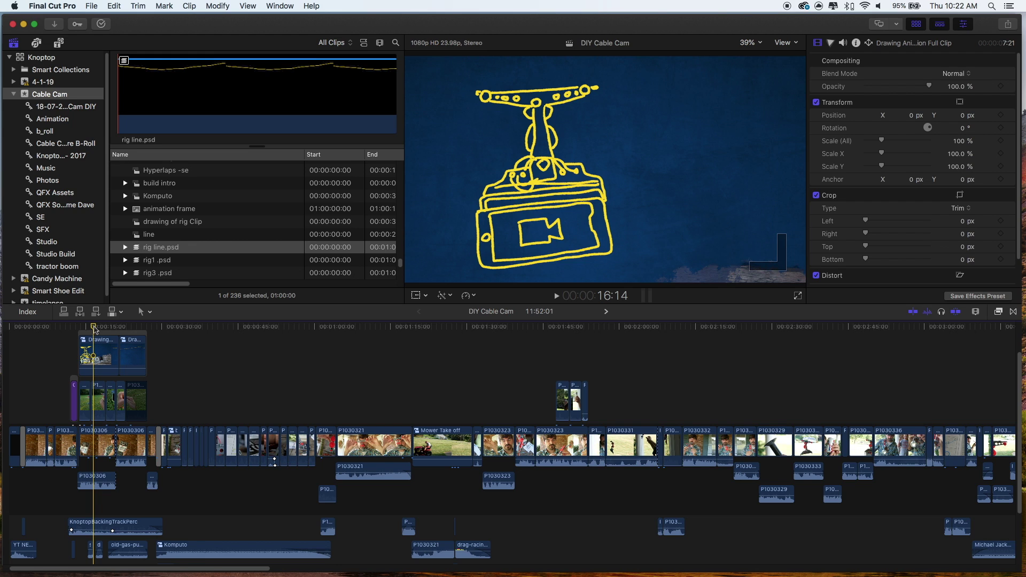
- In Photoshop's rig3.psd, toggle the background, rig 3, rig 2 and cyan layers, and set rig 2's fill to 74%
mouse_move(402, 566)
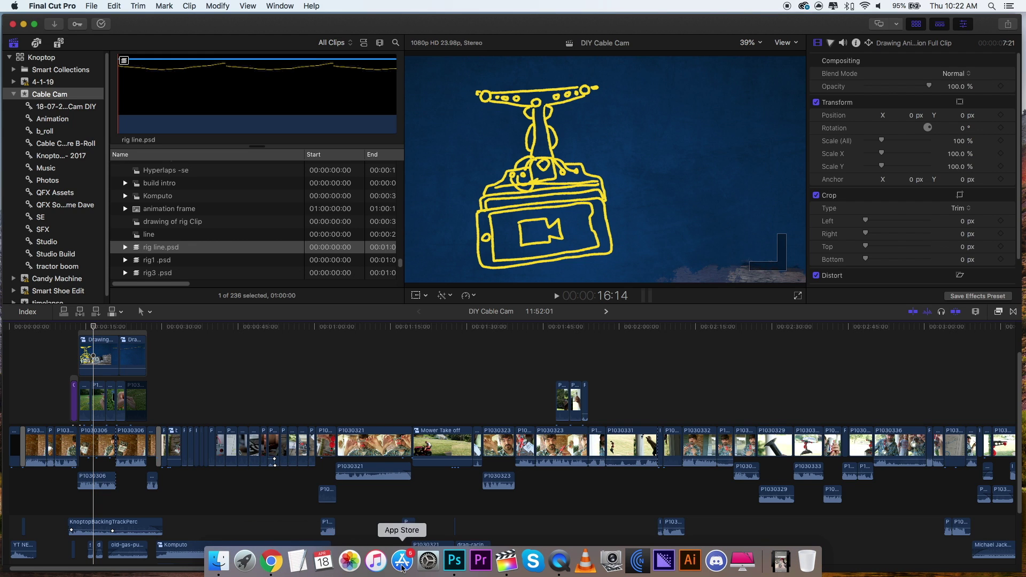
click(449, 564)
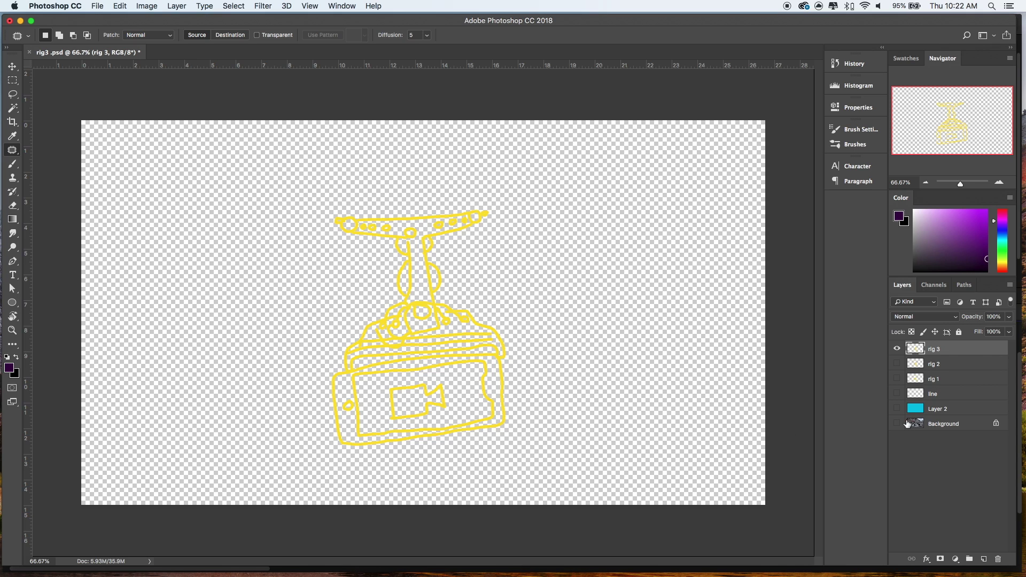
click(897, 423)
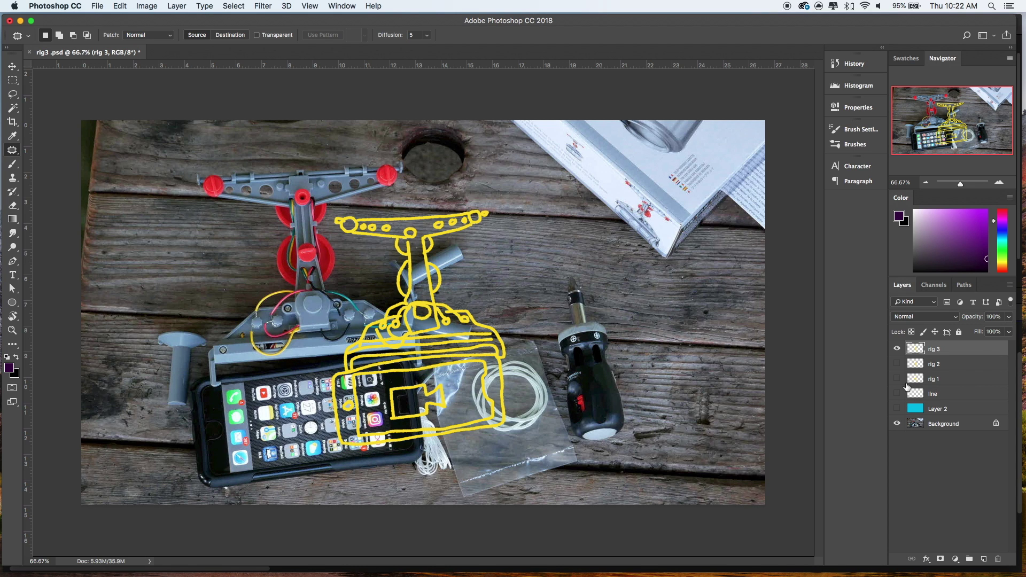
click(897, 349)
click(898, 349)
click(897, 364)
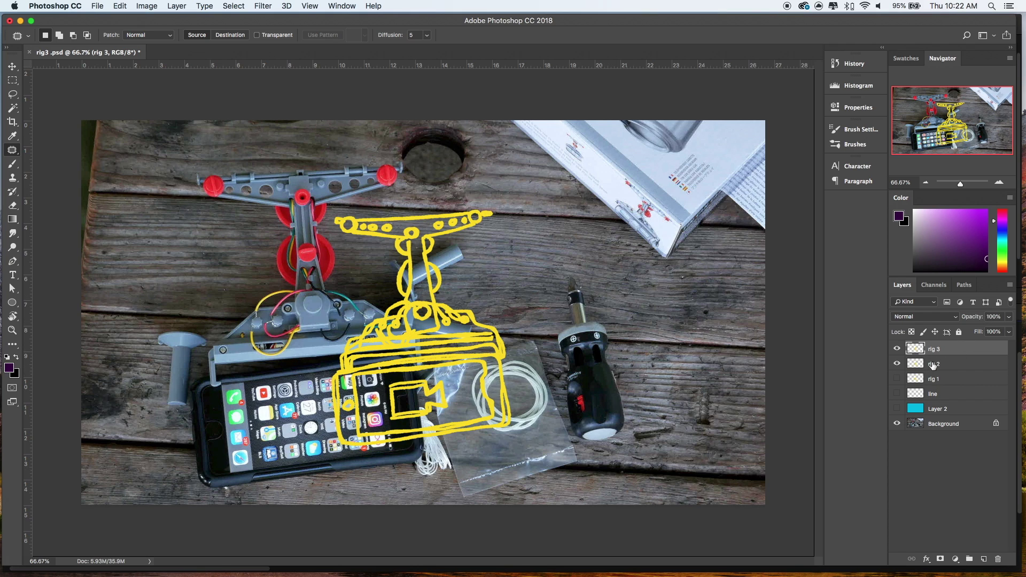
click(935, 365)
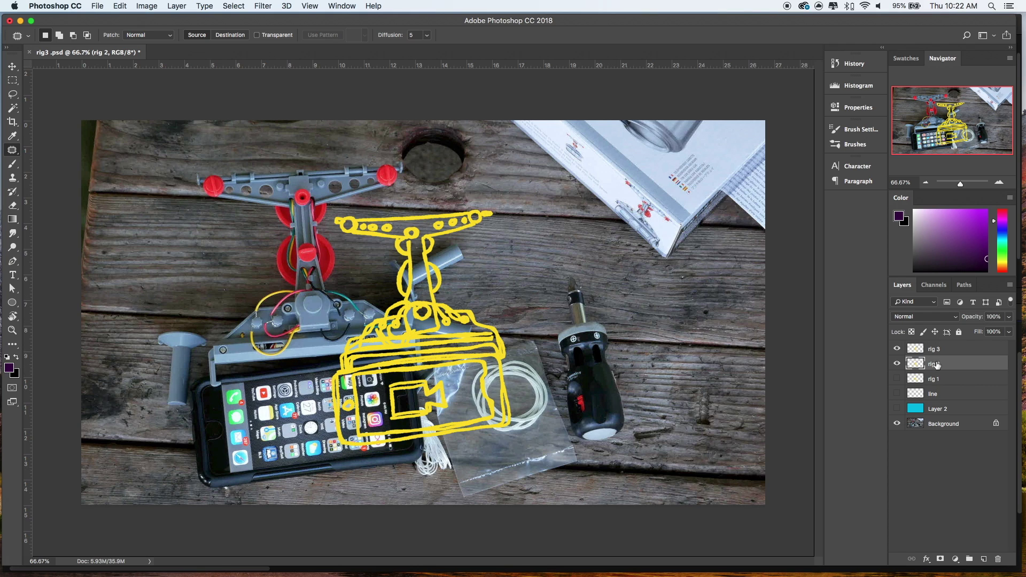
click(897, 409)
drag(979, 331, 965, 335)
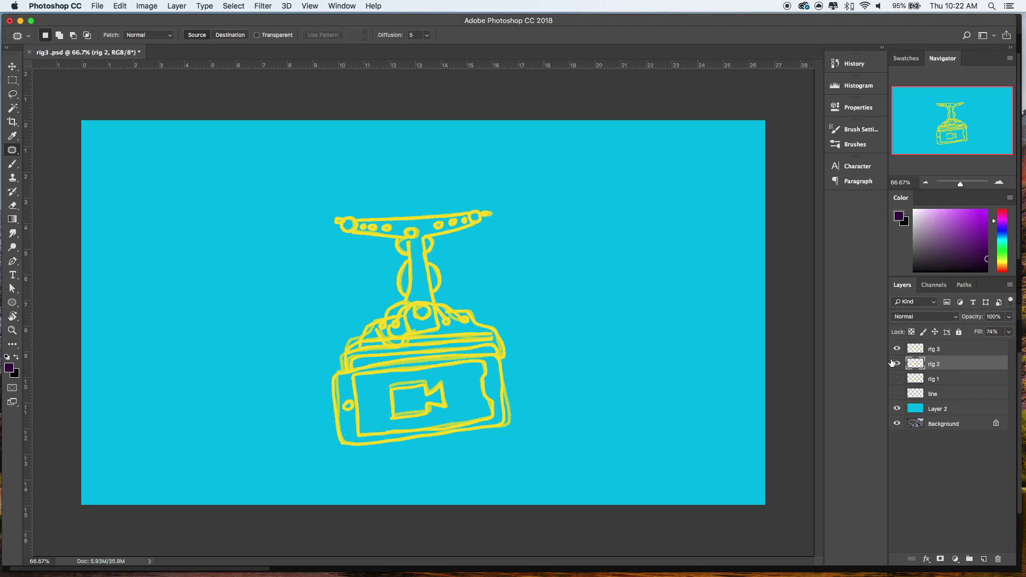
- Flip the rig 1–3 layers on and off to compare frames, finally hiding rig 1 and rig 2
click(896, 349)
click(897, 349)
click(898, 377)
click(898, 377)
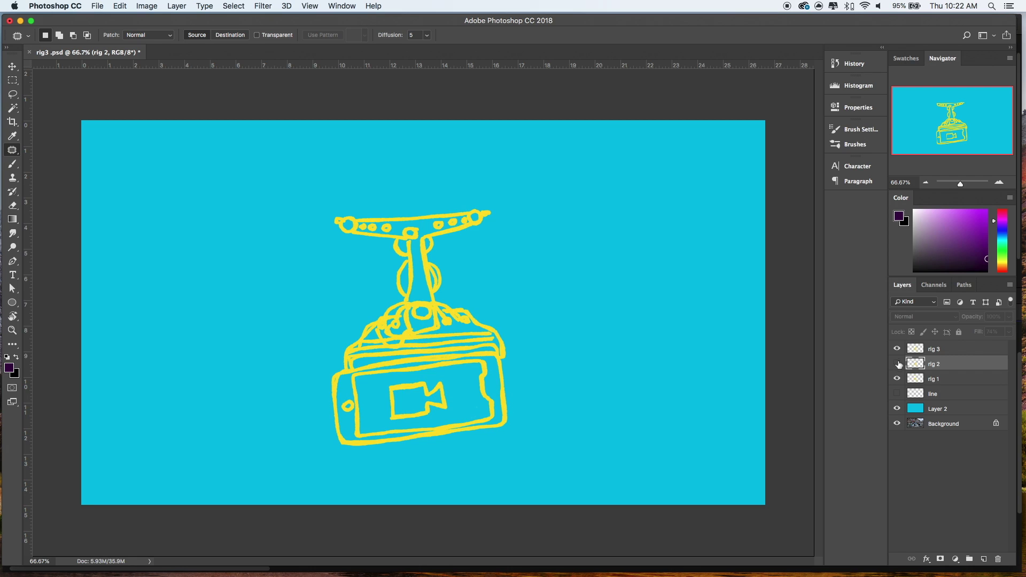
click(897, 348)
click(897, 376)
click(897, 378)
click(897, 364)
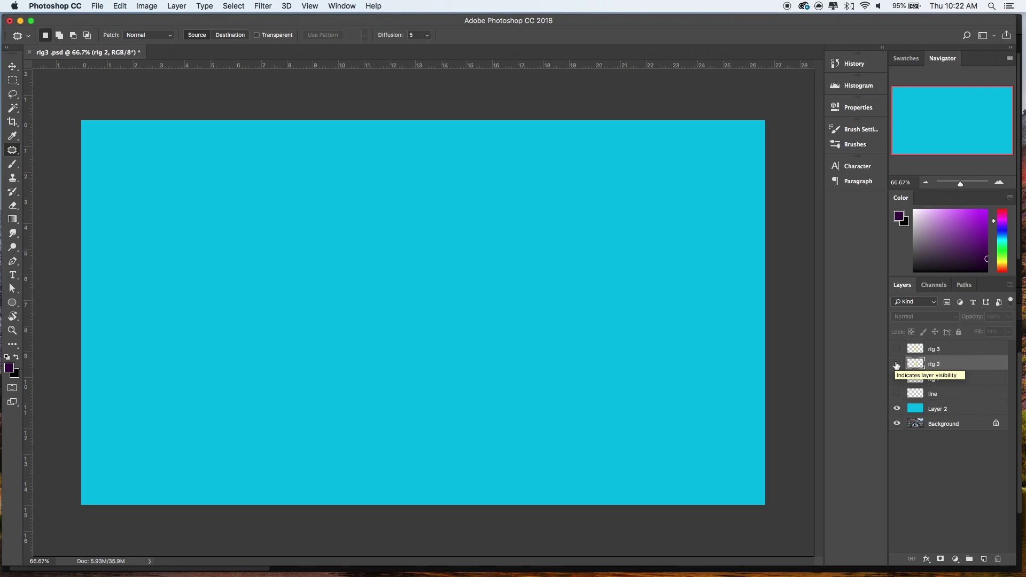
- Back in Final Cut Pro, cue and play the rig-line cable-car drawing animation
mouse_move(461, 576)
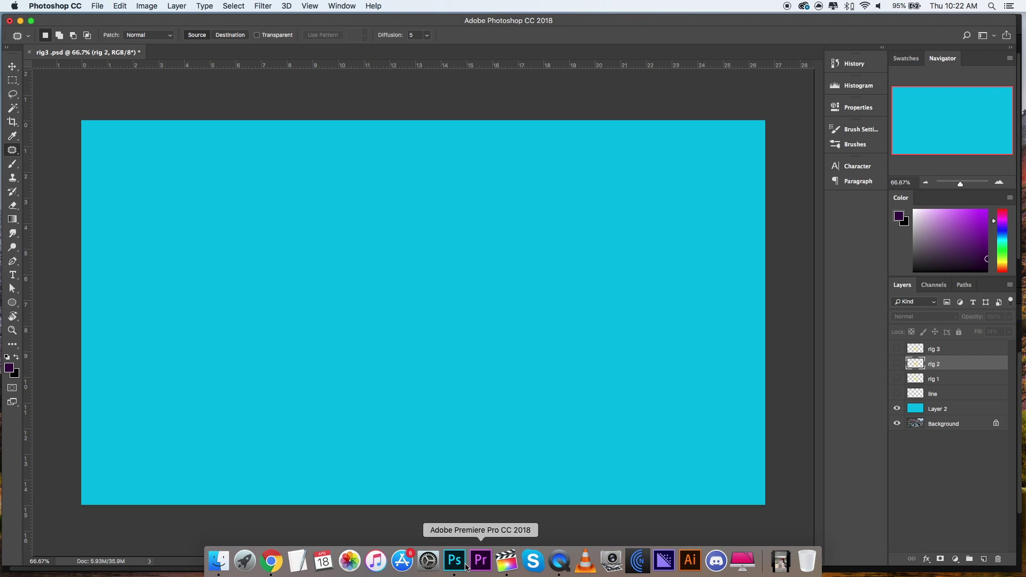
click(501, 562)
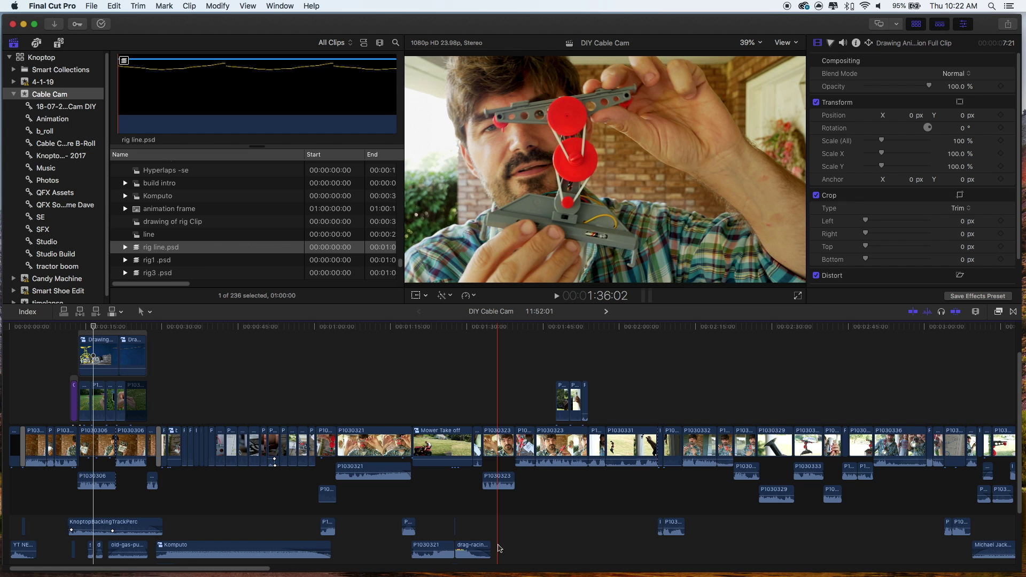
click(118, 327)
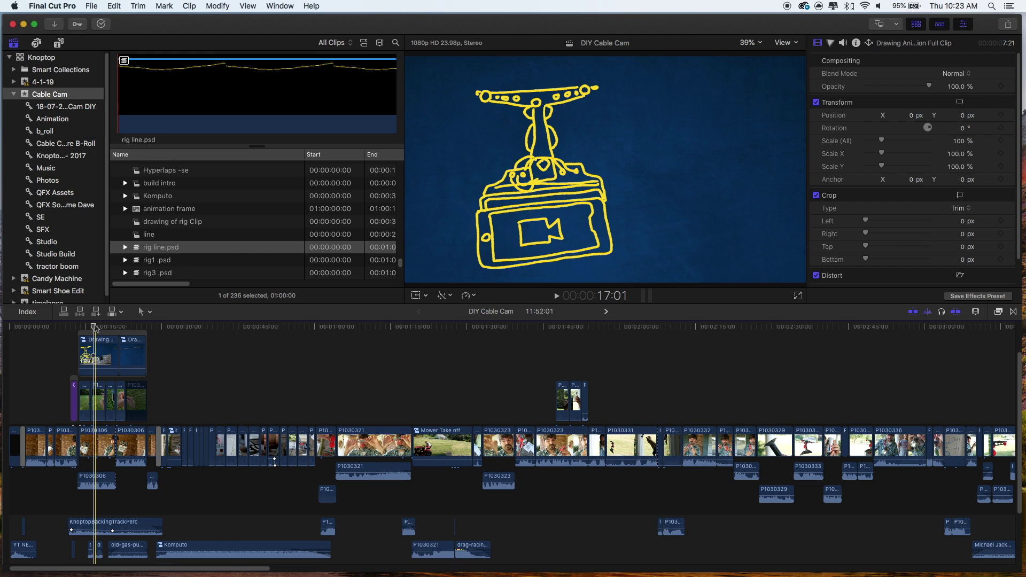
drag(95, 328, 109, 326)
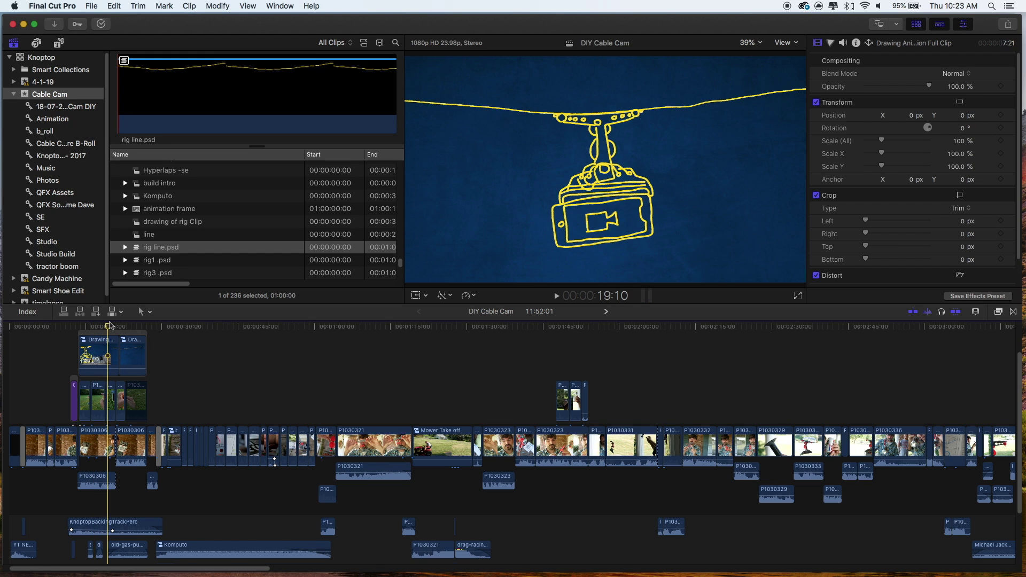
key(space)
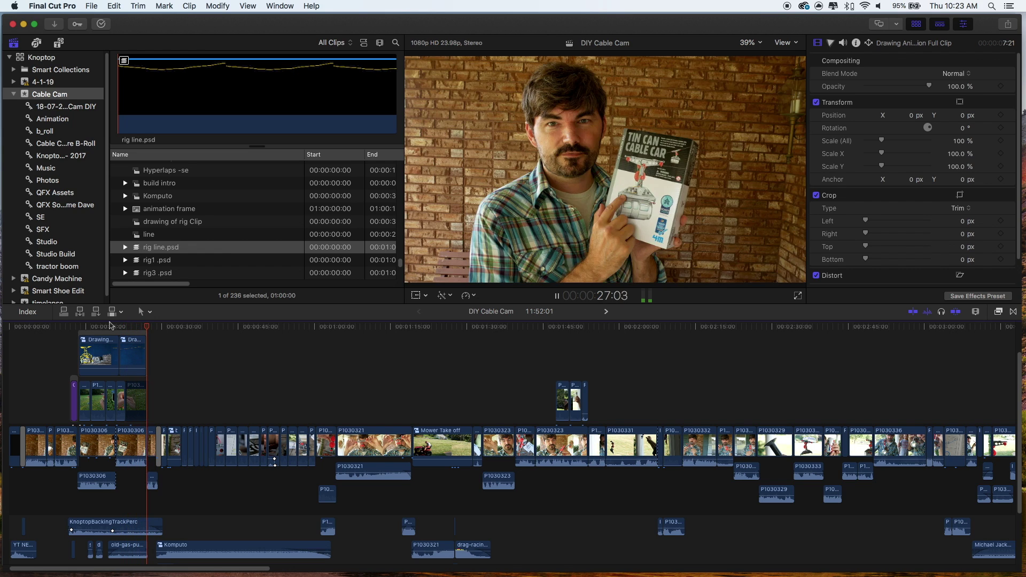
- Replay the animation from about 15 seconds, then advance into live footage at 1:12:12
click(88, 325)
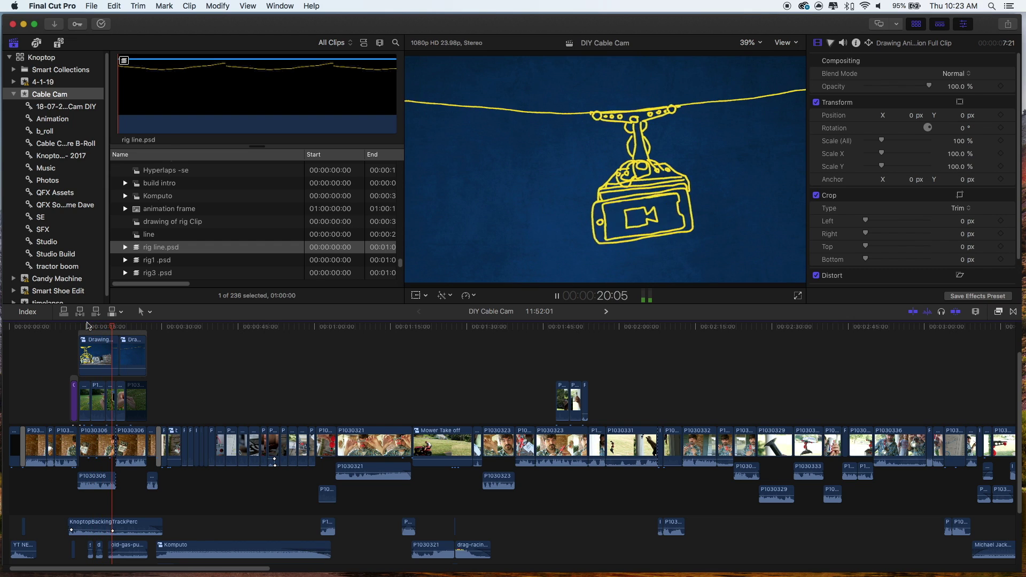
key(space)
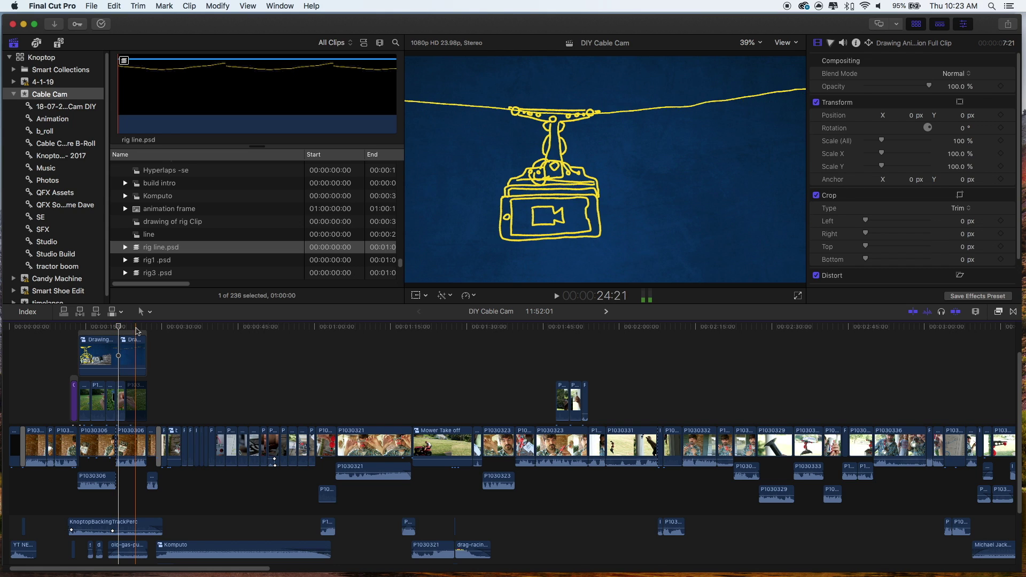
drag(135, 332, 379, 328)
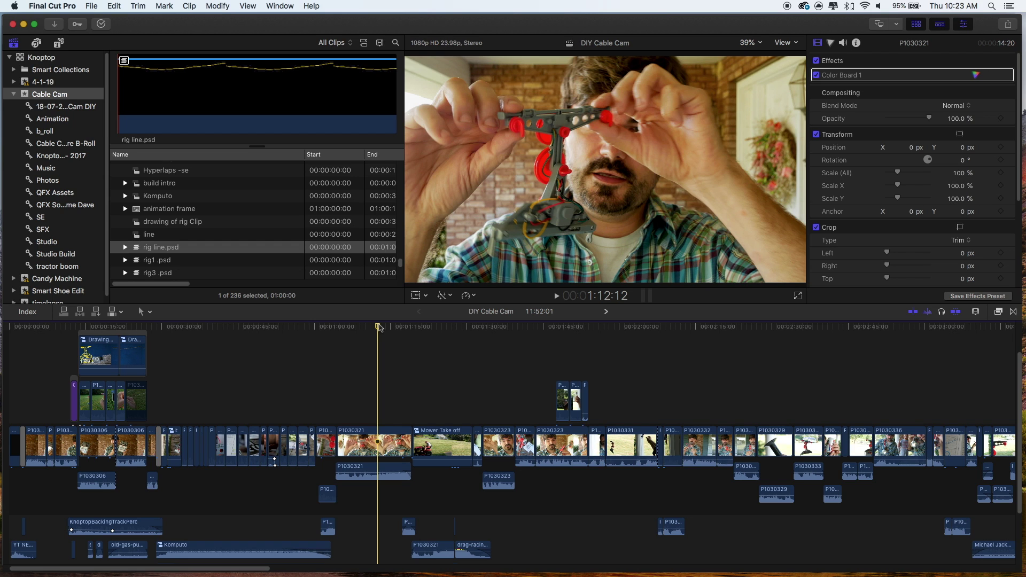
- Play the Mower Take off scene, cue the tractor shot at 1:25:01, and select its compound clip
drag(379, 327, 444, 332)
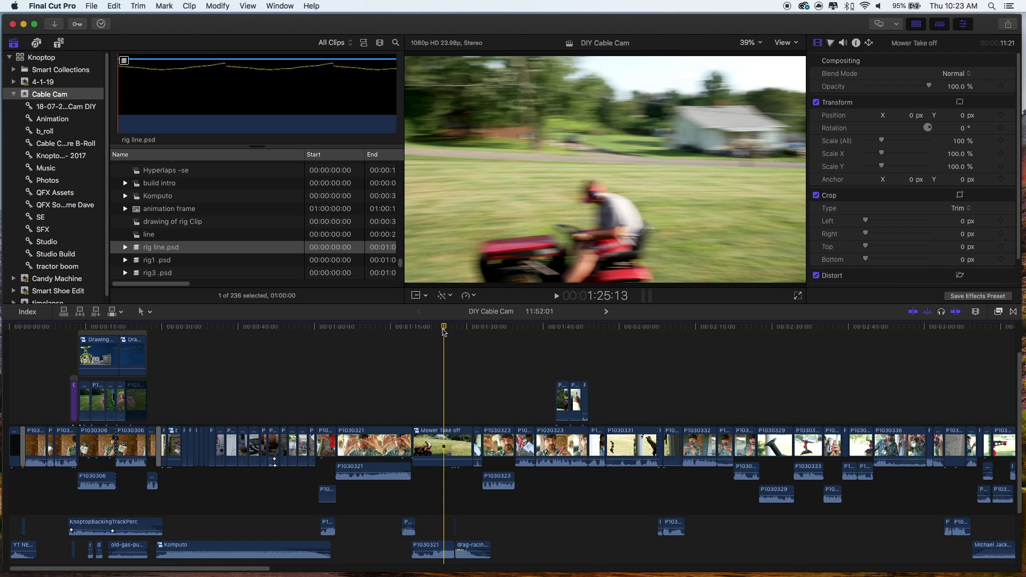
key(space)
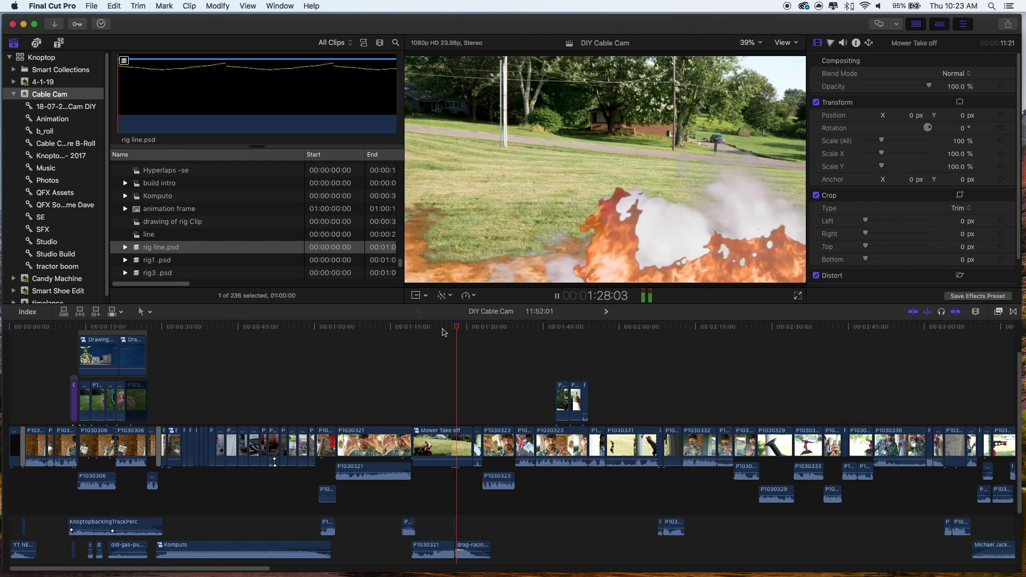
key(space)
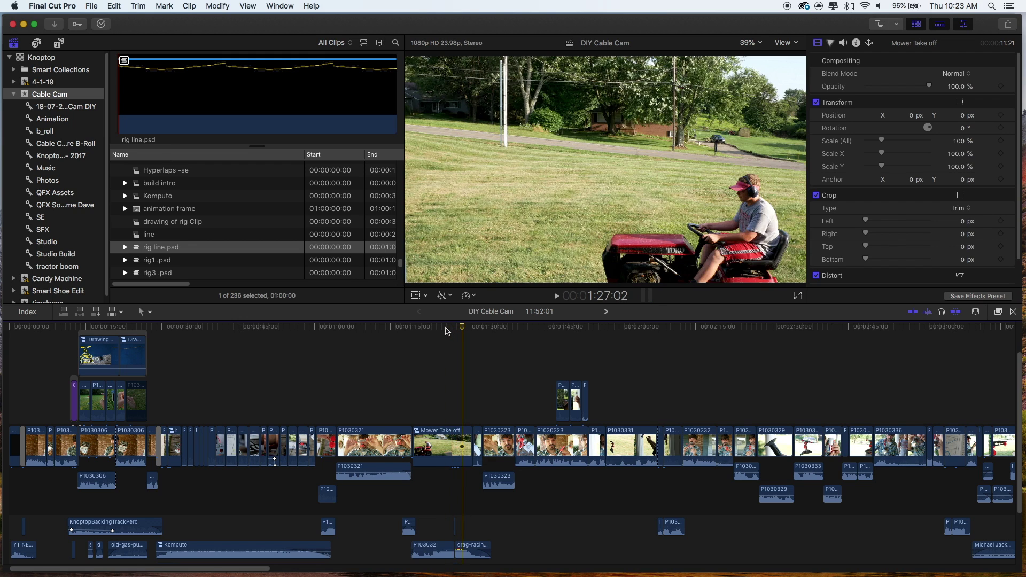
click(451, 331)
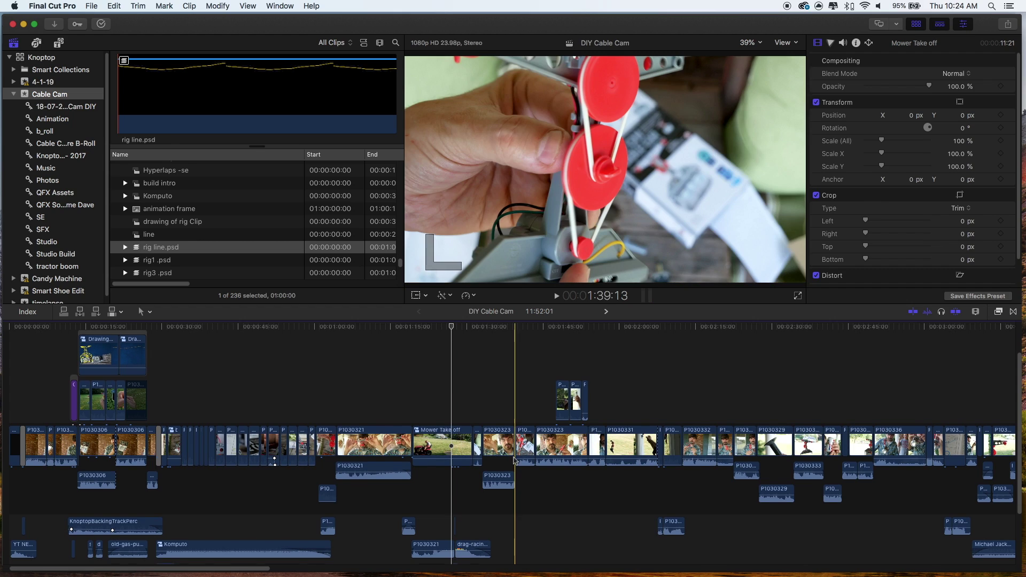
scroll(497, 481, down, 3)
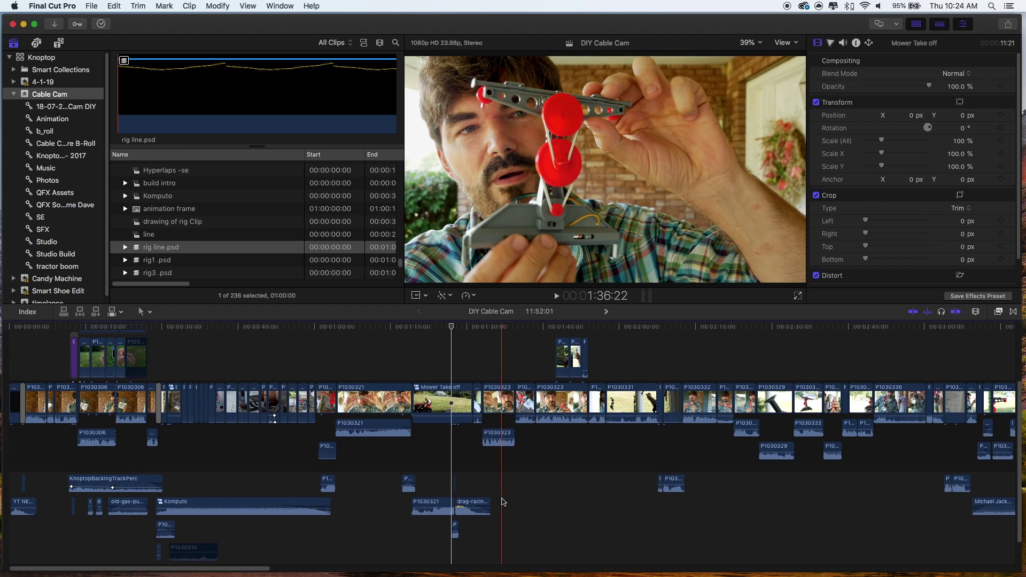
scroll(501, 503, up, 1)
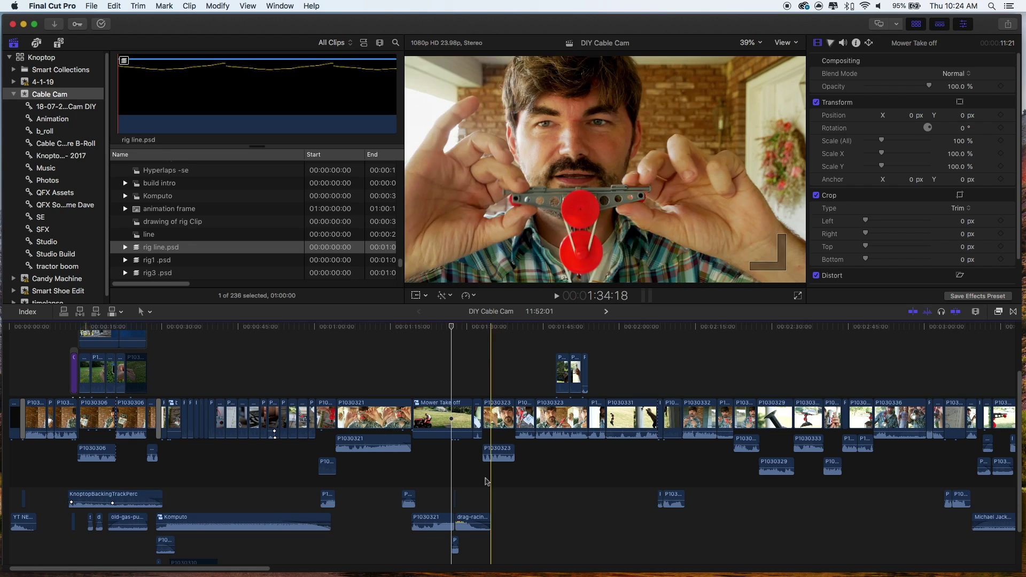
click(442, 426)
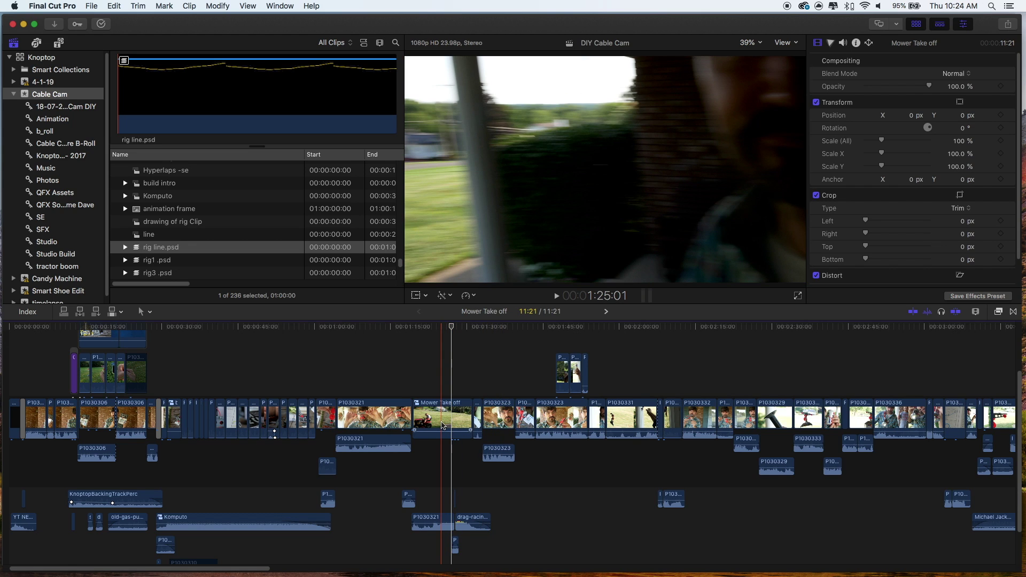
- Open the Mower Take off compound and add Fire and Smoke green-screen clips above the tractor
double_click(442, 426)
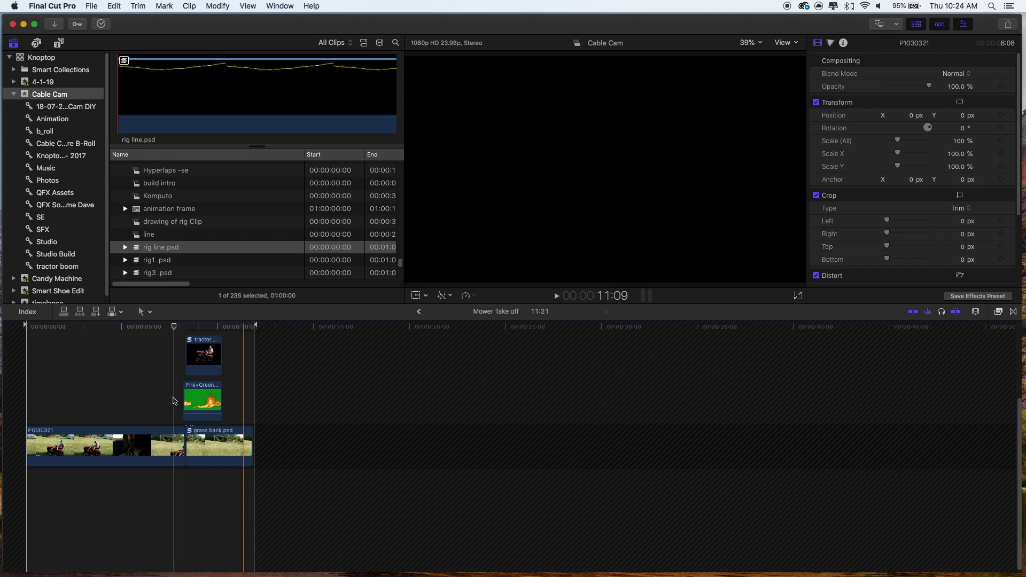
drag(177, 331, 196, 328)
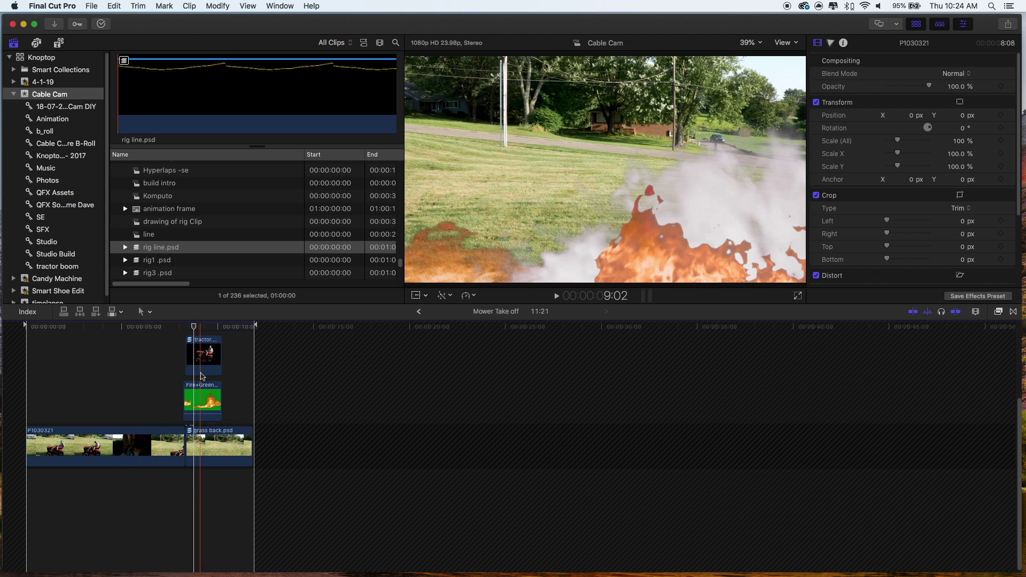
key(super+z)
key(super+z)
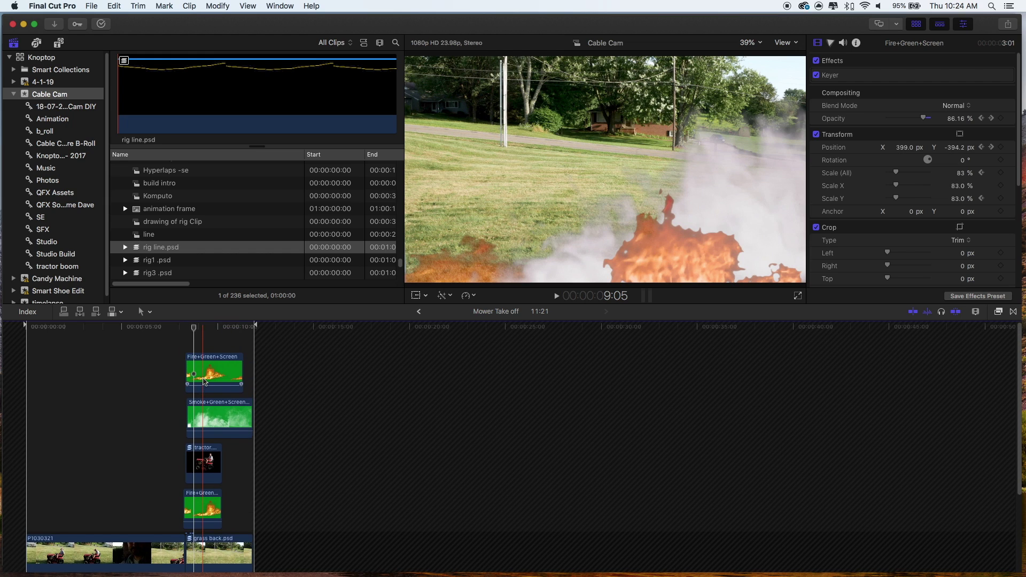
click(208, 365)
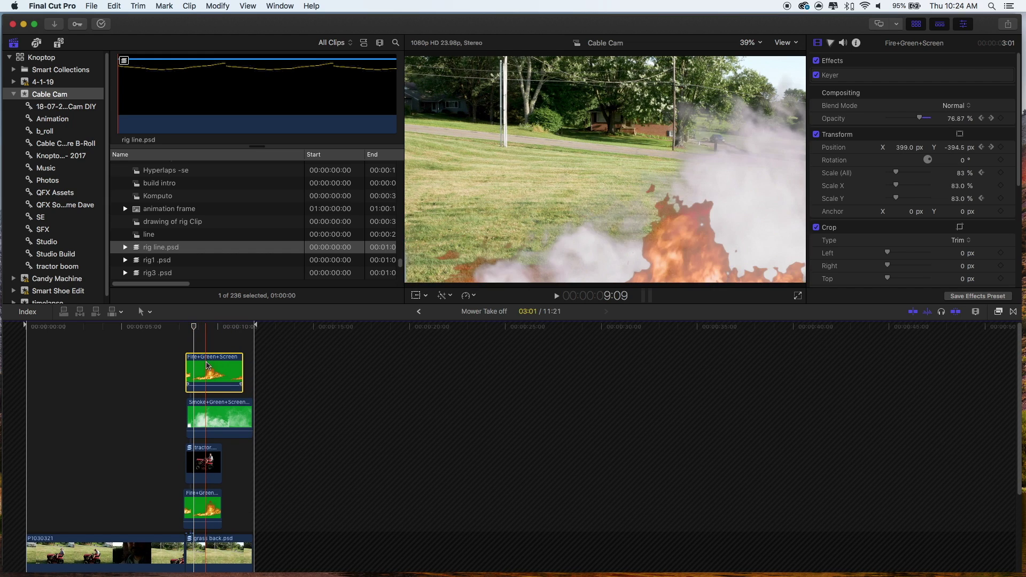
- Select the Smoke+Green+Screen clip and scrub the tractor's lift-off frames between 8:05 and 9:00
click(202, 328)
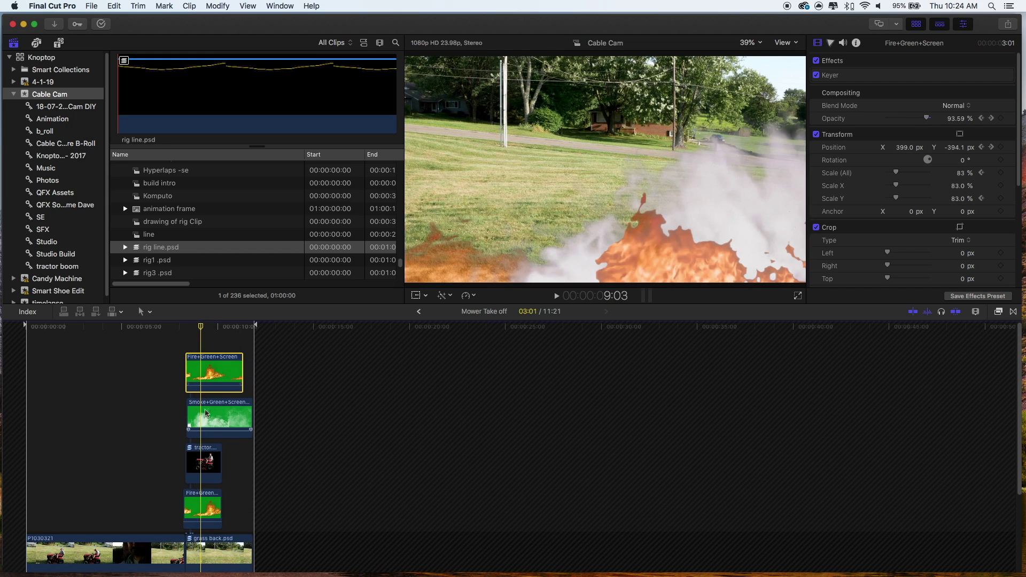
click(206, 413)
click(206, 327)
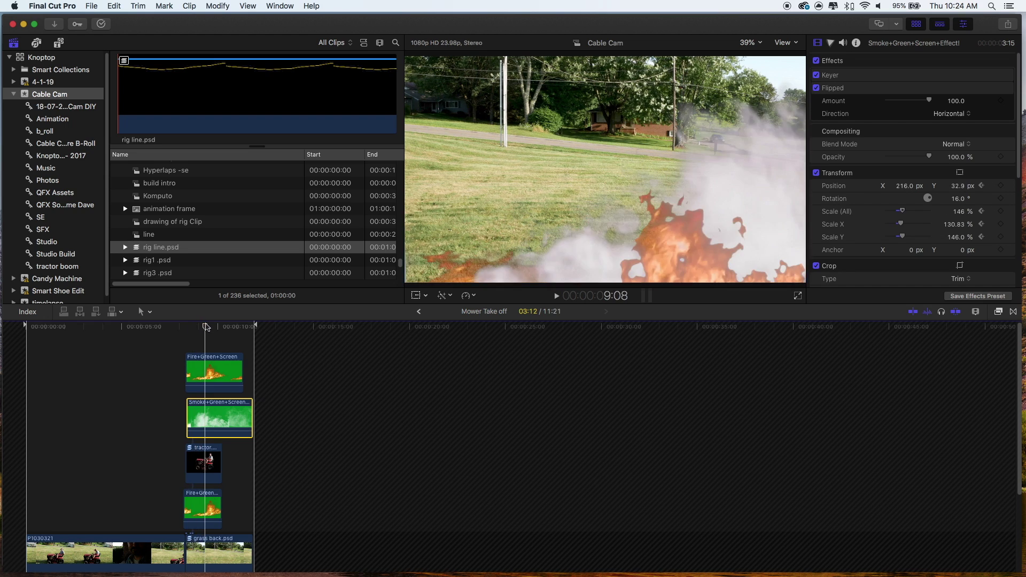
click(199, 327)
click(187, 327)
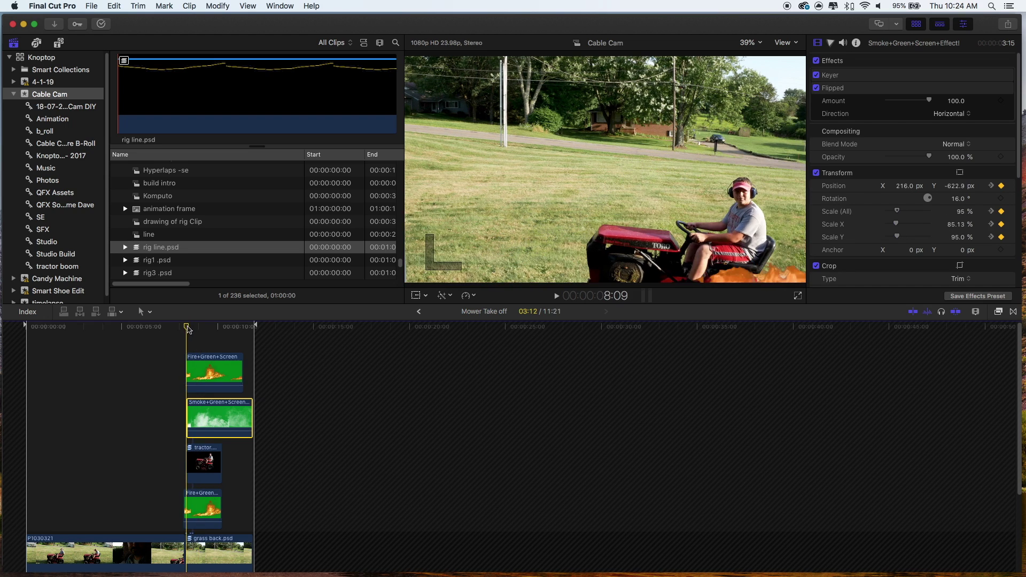
click(182, 327)
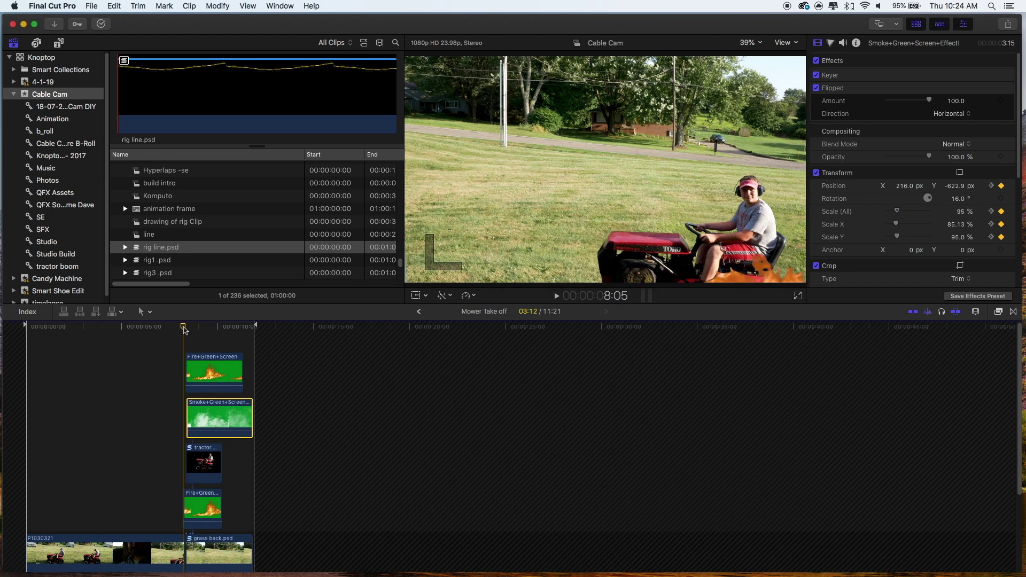
mouse_move(182, 327)
mouse_down()
mouse_move(149, 327)
mouse_move(183, 327)
mouse_up()
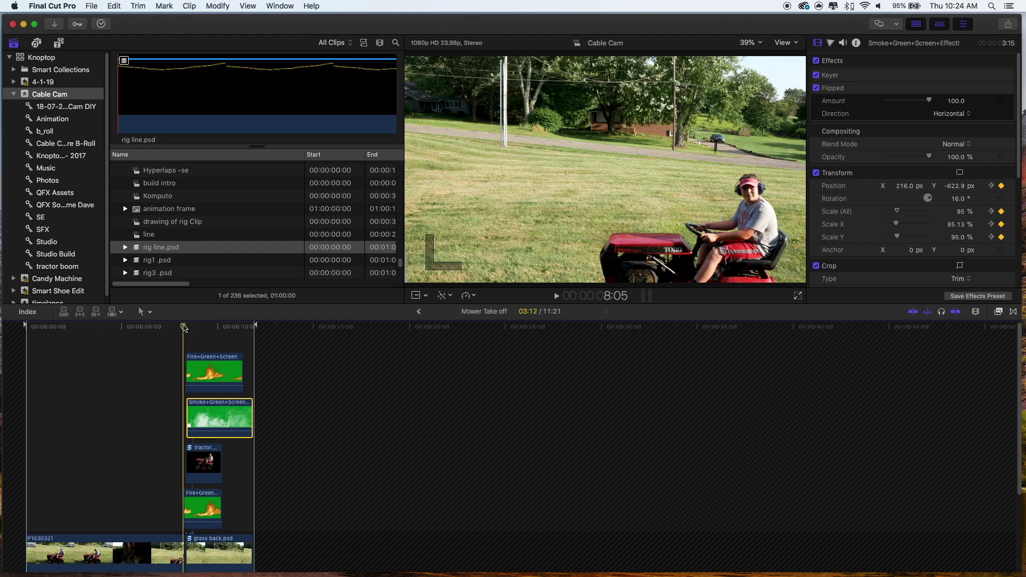
click(186, 327)
scroll(187, 427, down, 2)
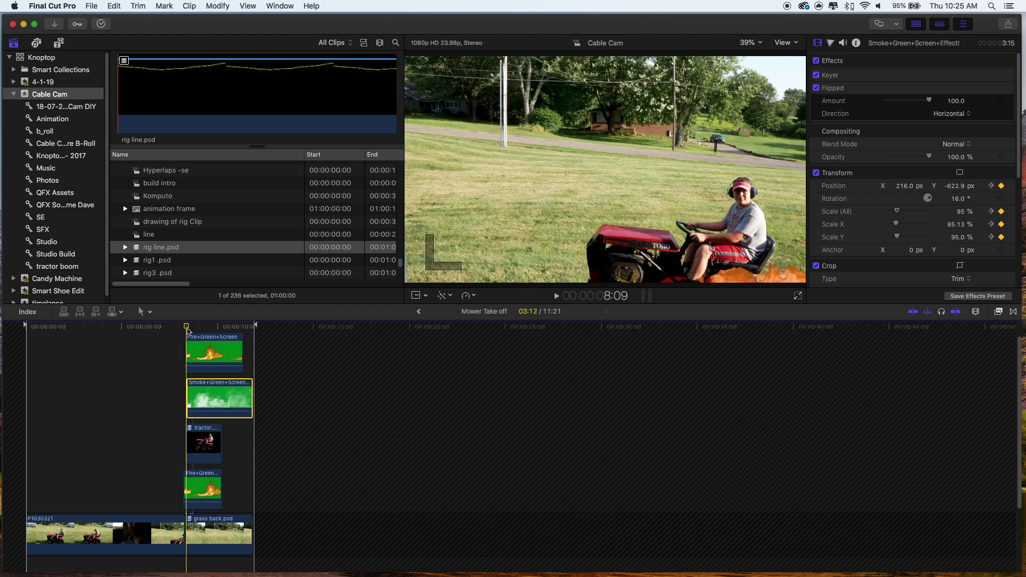
- Frame-step the take-off around 8:07–8:08, then scrub to 8:12 to watch the tractor rise
key(Right)
key(Right)
key(Right)
key(Right)
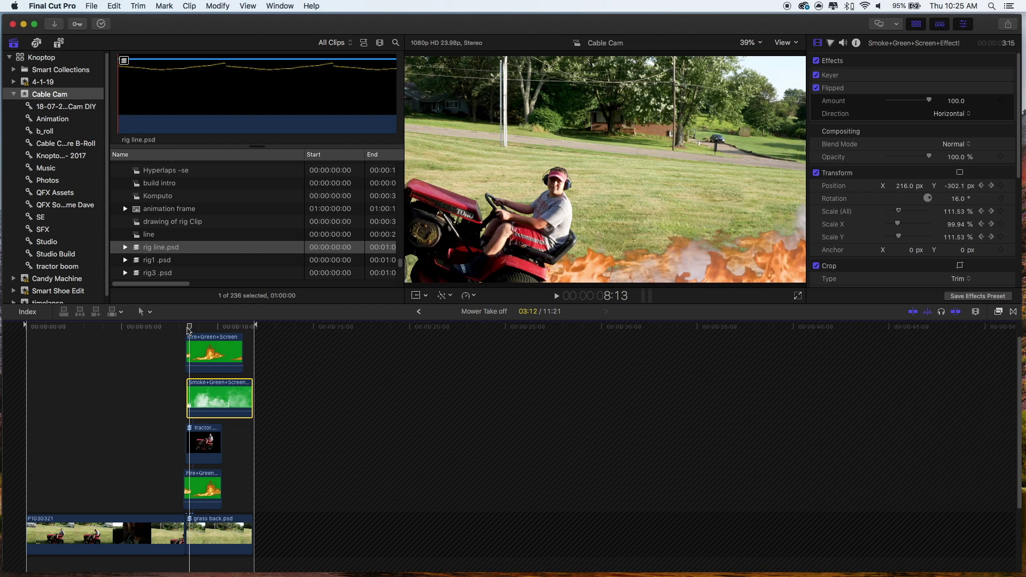
key(Left)
key(Left)
key(Left)
key(Left)
key(Right)
key(Right)
key(Right)
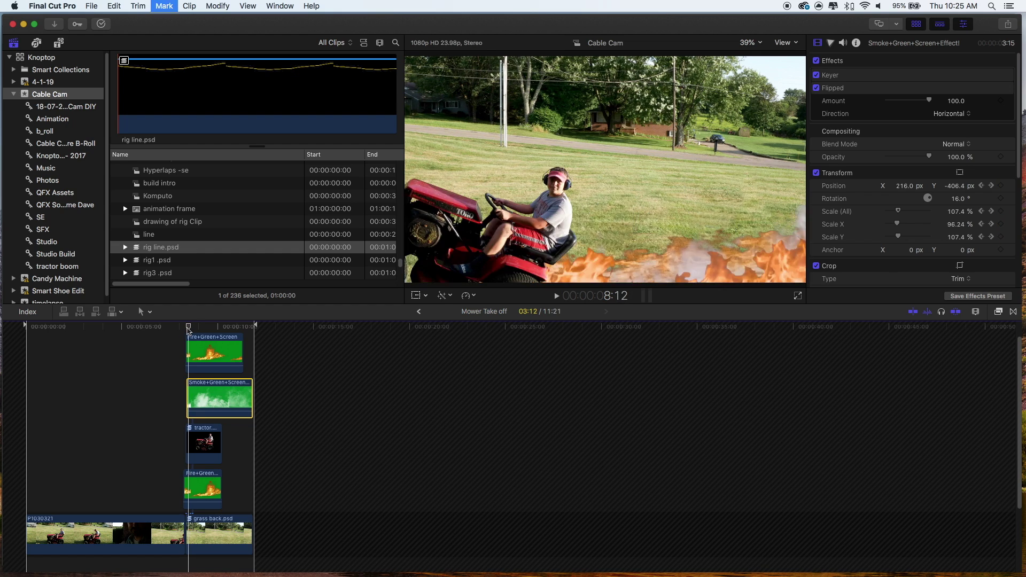
key(Left)
key(Left)
key(Left)
key(Left)
key(Left)
key(Right)
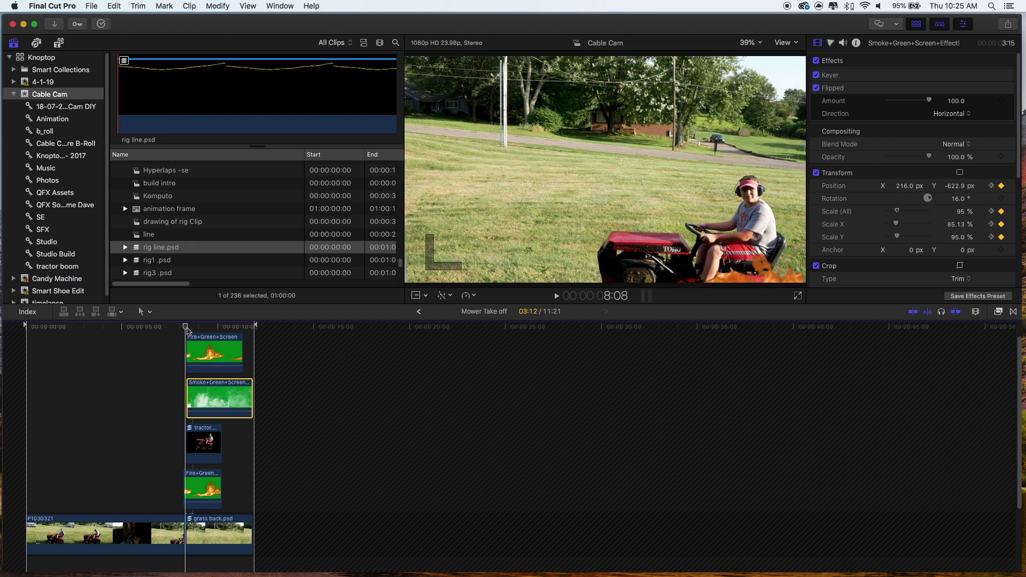
key(Right)
key(Left)
key(Left)
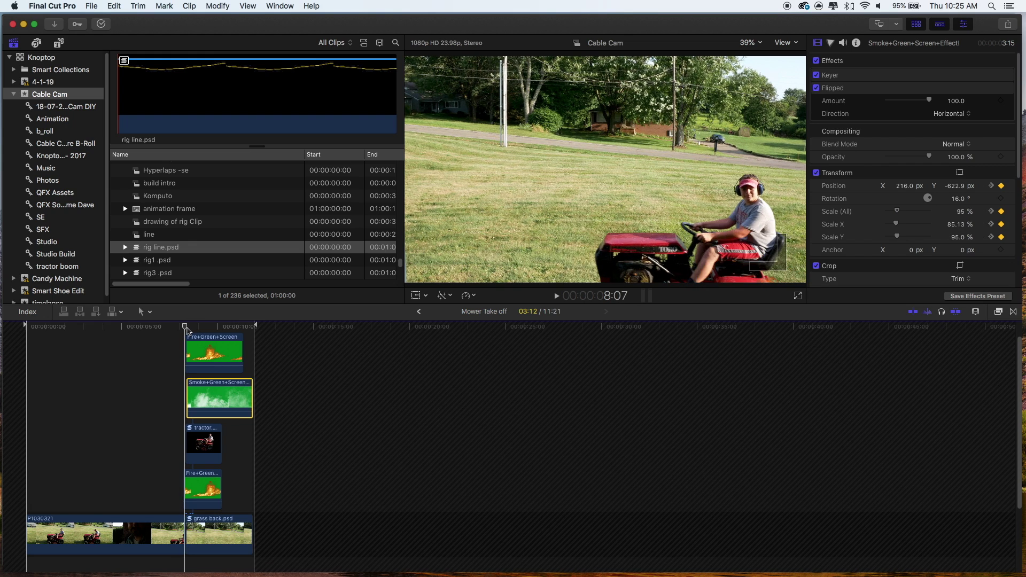
key(Right)
key(Left)
key(Right)
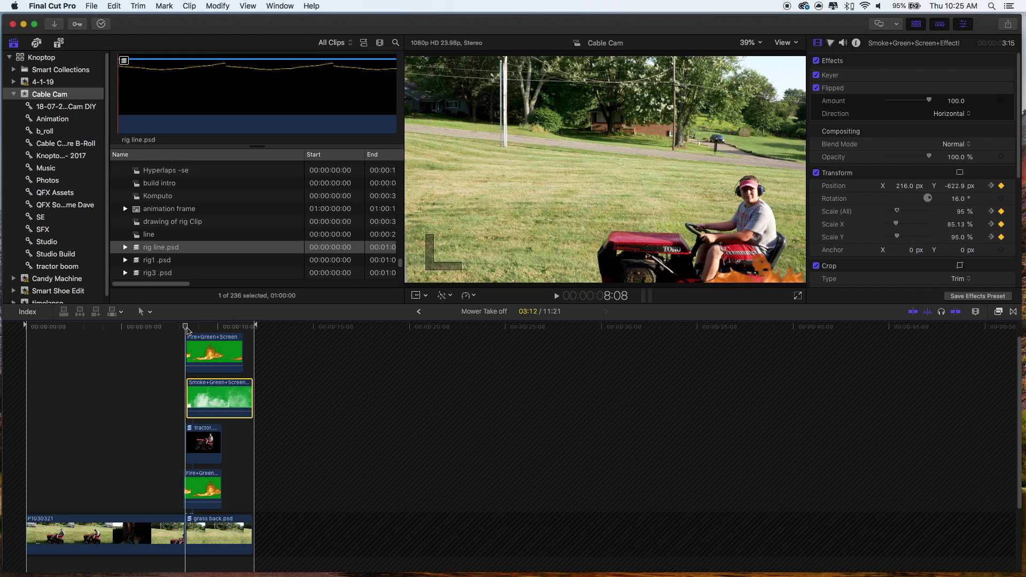
drag(186, 330, 189, 330)
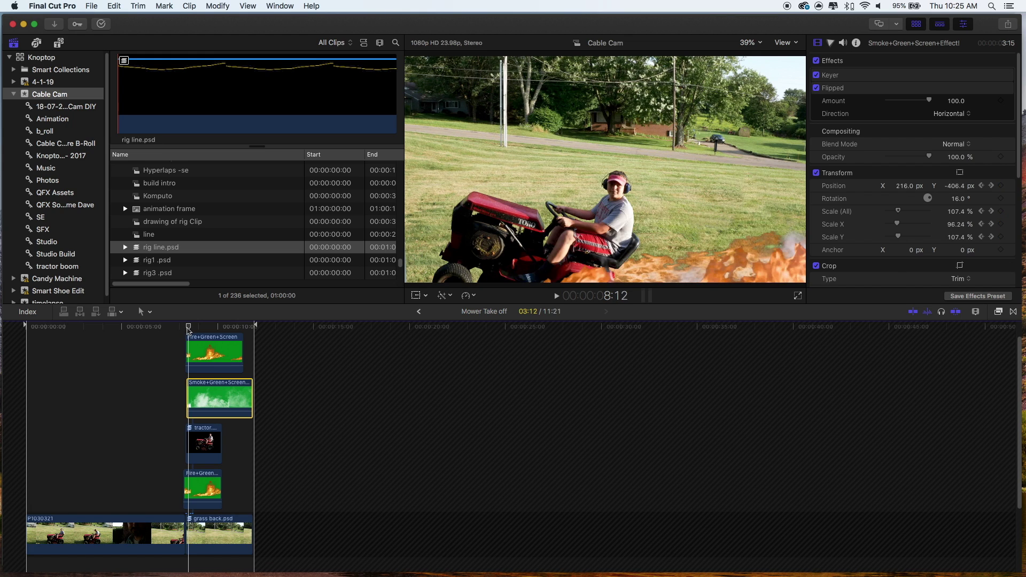
- Reveal grass back.psd in the browser and in Finder, and open it in Photoshop
right_click(203, 545)
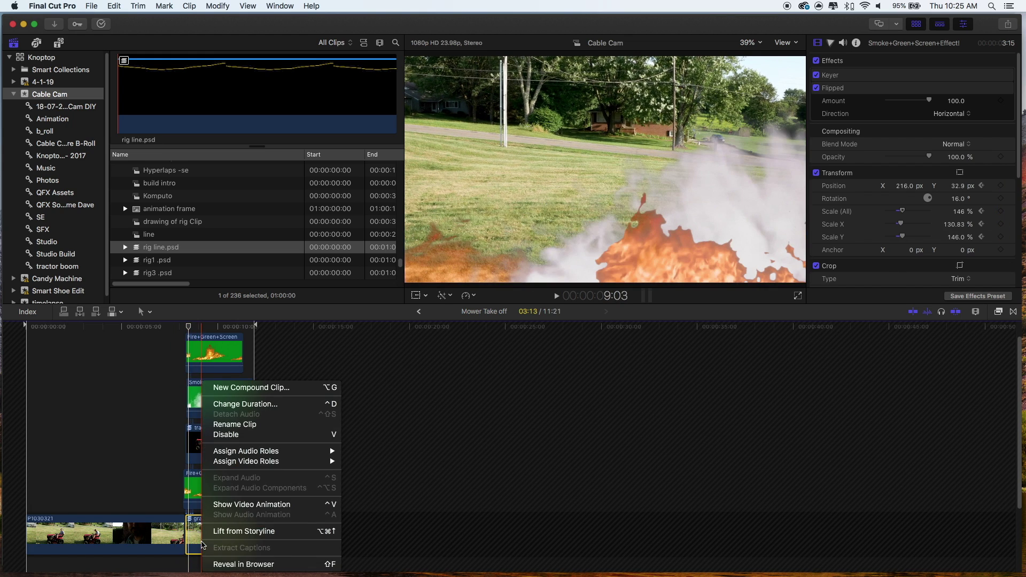
click(227, 566)
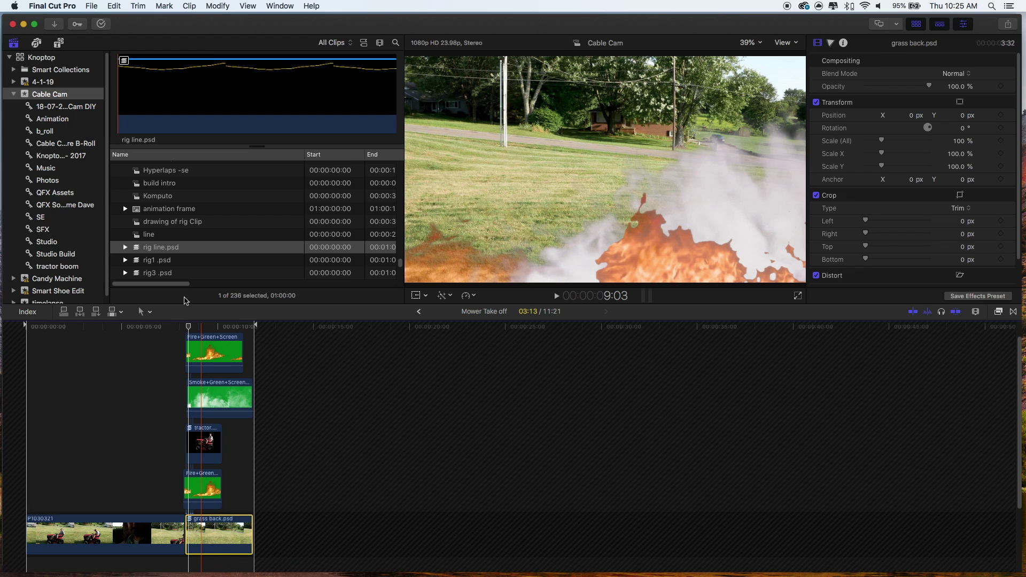
right_click(140, 272)
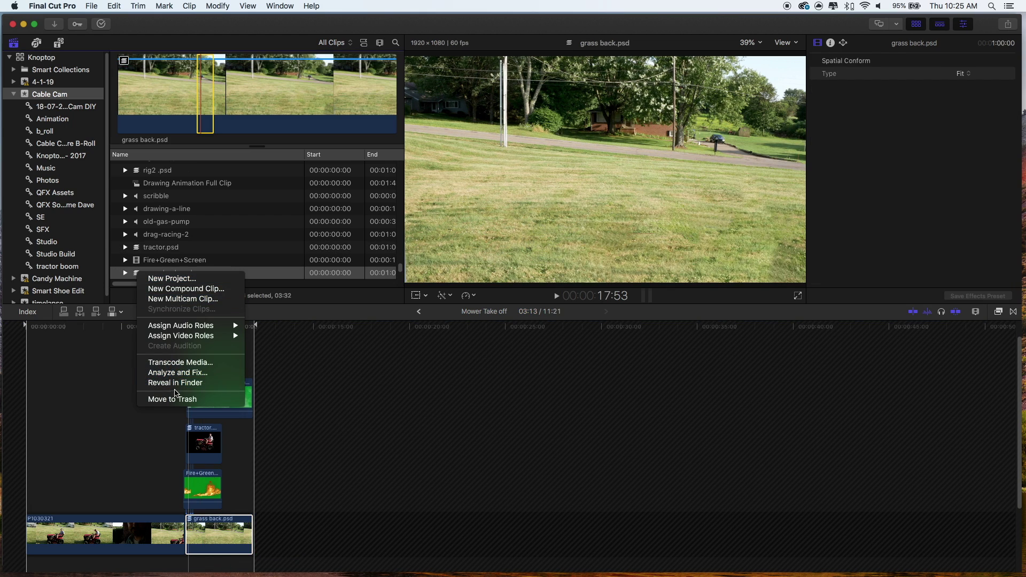
click(176, 384)
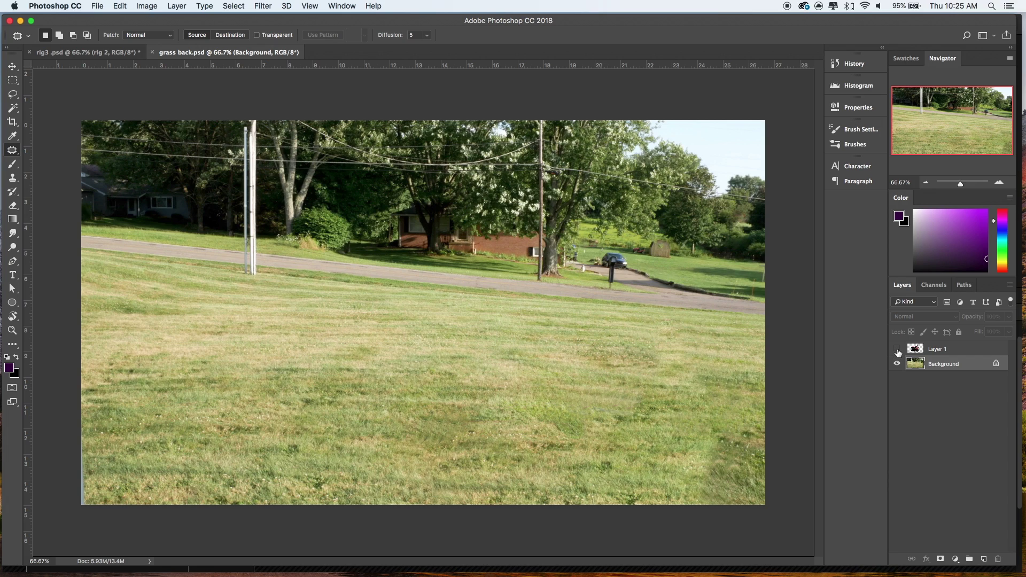
click(897, 350)
- Hide Layer 1 and patch a first uneven grass area with grass from the left
click(898, 350)
click(897, 350)
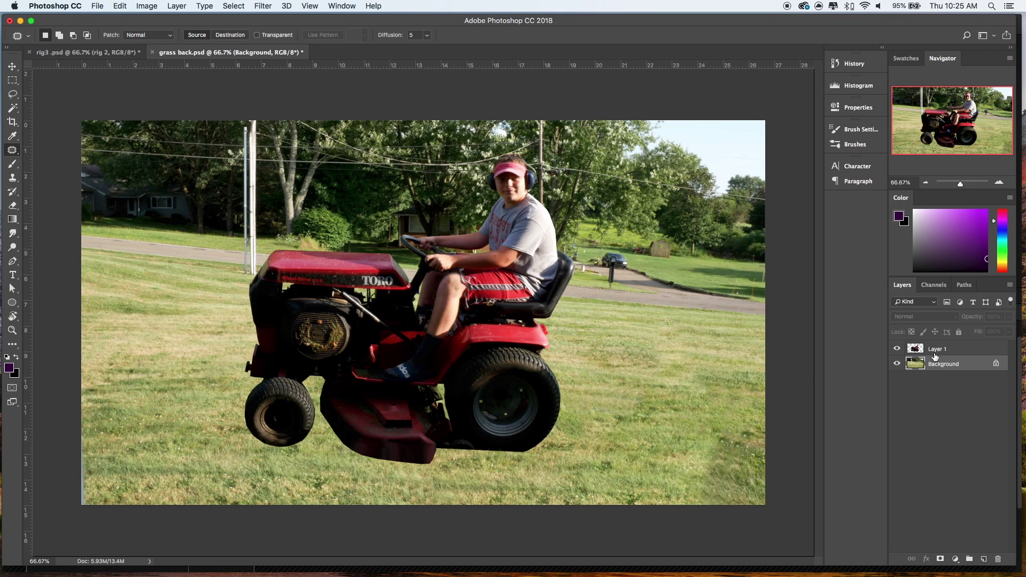
click(897, 351)
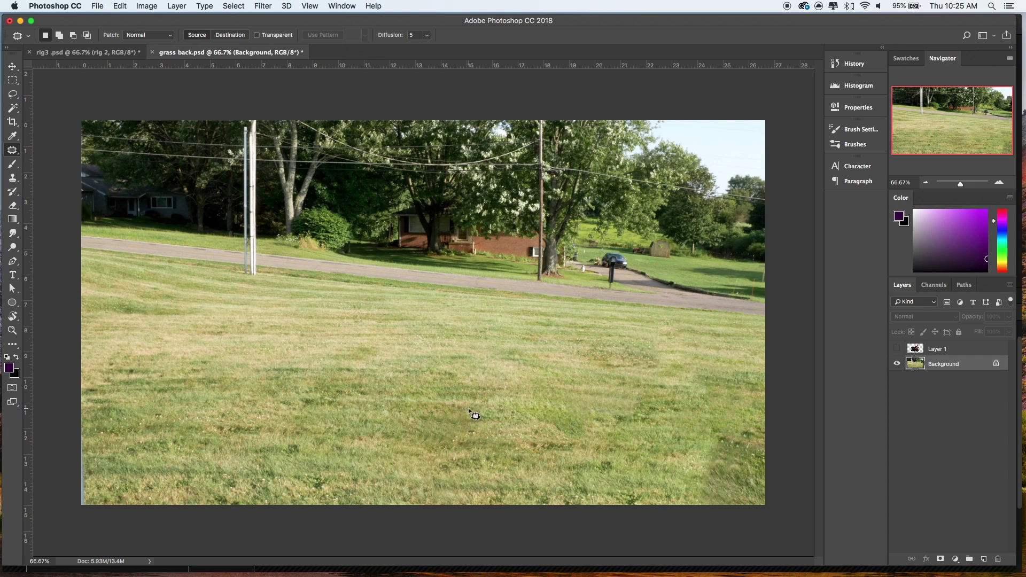
mouse_move(470, 416)
mouse_down()
mouse_move(406, 448)
mouse_move(484, 459)
mouse_move(472, 416)
mouse_up()
drag(469, 432, 331, 424)
key(super+d)
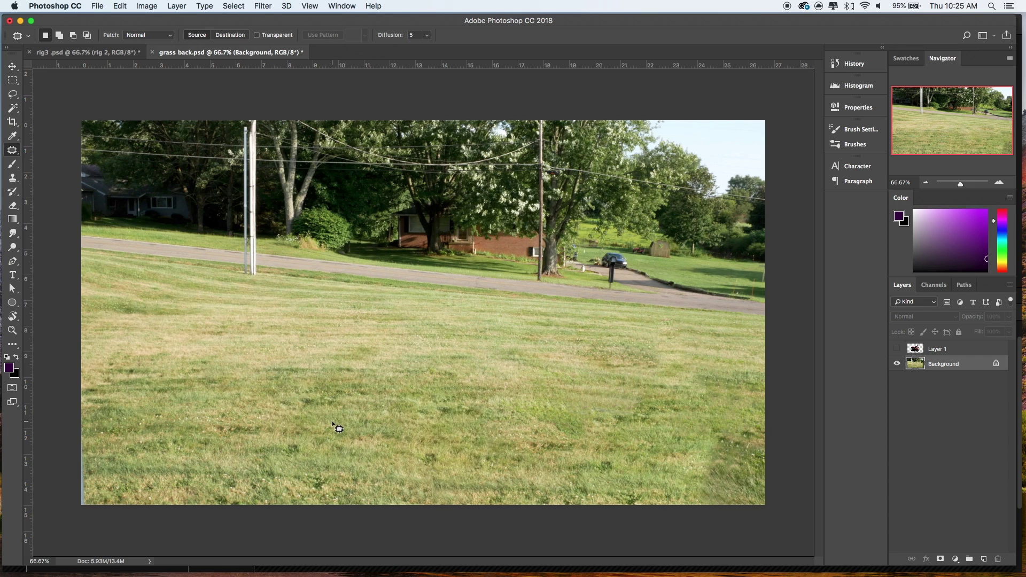
- With the Patch tool, repair three more right-hand grass areas using grass from the left
right_click(15, 151)
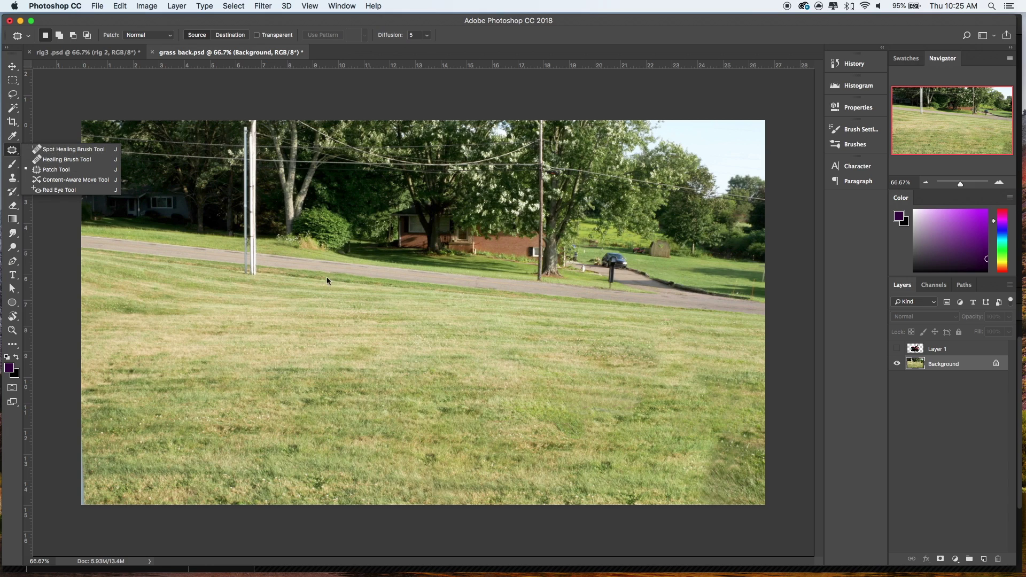
click(593, 438)
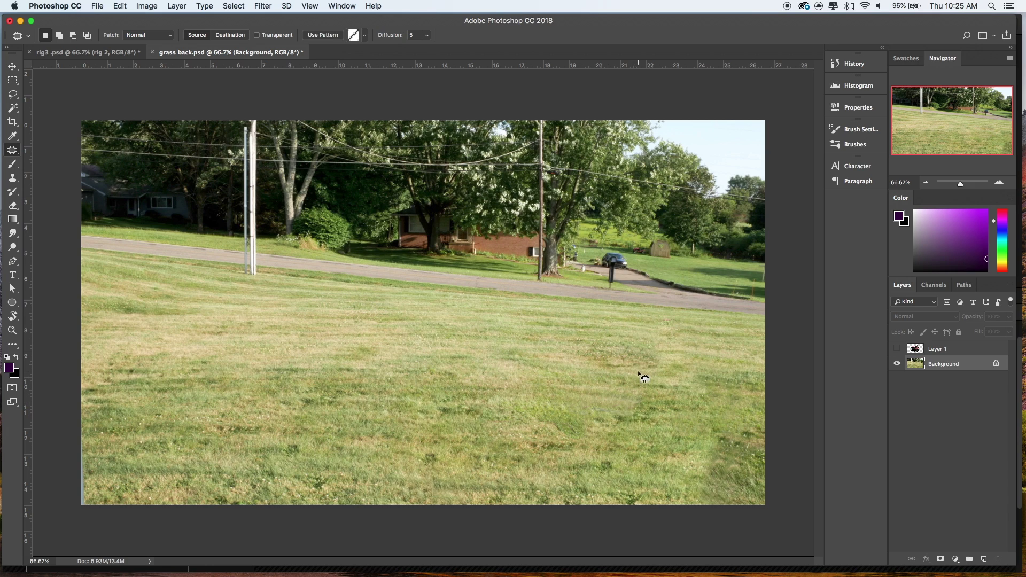
mouse_move(638, 371)
mouse_down()
mouse_move(606, 370)
mouse_move(584, 337)
mouse_move(660, 330)
mouse_move(694, 342)
mouse_move(698, 366)
mouse_move(649, 355)
mouse_move(664, 392)
mouse_move(511, 356)
mouse_move(382, 373)
mouse_up()
key(super+d)
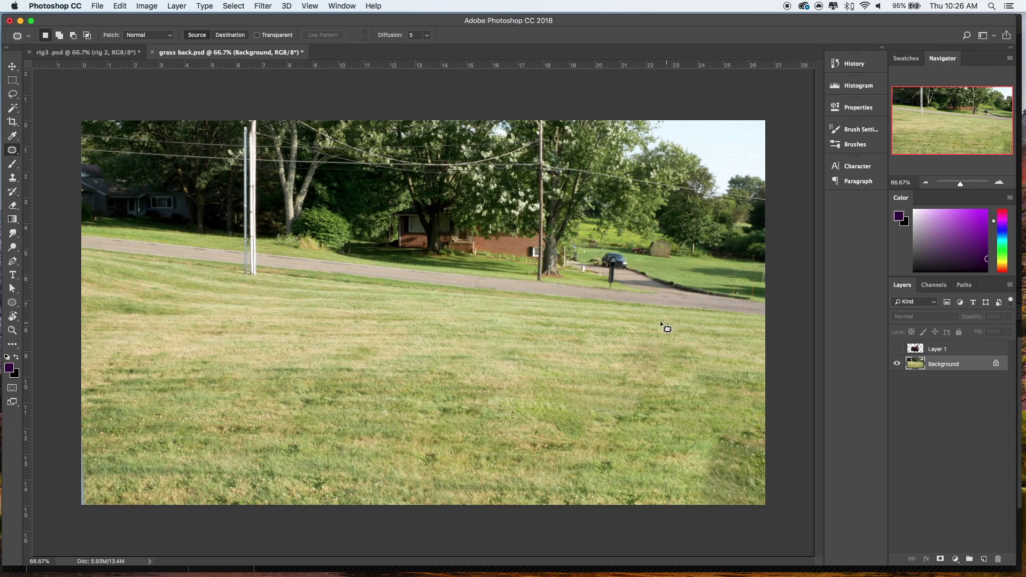
mouse_move(661, 323)
mouse_down()
mouse_move(551, 329)
mouse_move(619, 342)
mouse_move(717, 333)
mouse_move(659, 315)
mouse_move(588, 324)
mouse_up()
mouse_move(588, 325)
mouse_down()
mouse_move(412, 343)
mouse_move(430, 353)
mouse_up()
key(super+d)
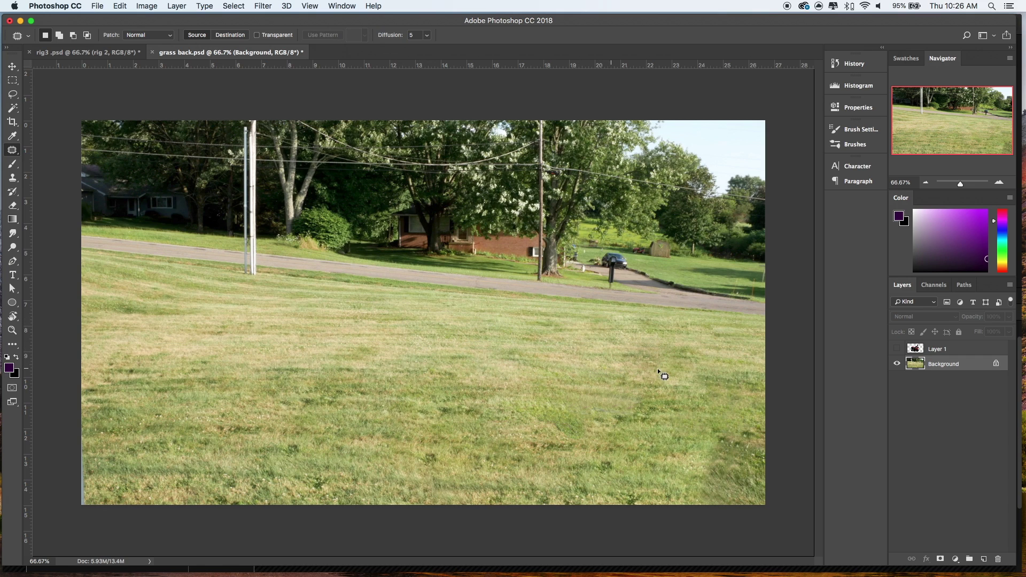
mouse_move(658, 370)
mouse_down()
mouse_move(623, 364)
mouse_move(628, 389)
mouse_move(718, 385)
mouse_move(665, 365)
mouse_move(388, 392)
mouse_move(458, 432)
mouse_move(503, 432)
mouse_move(496, 389)
mouse_move(555, 388)
mouse_move(533, 362)
mouse_move(386, 366)
mouse_move(379, 333)
mouse_move(382, 358)
mouse_up()
key(super+d)
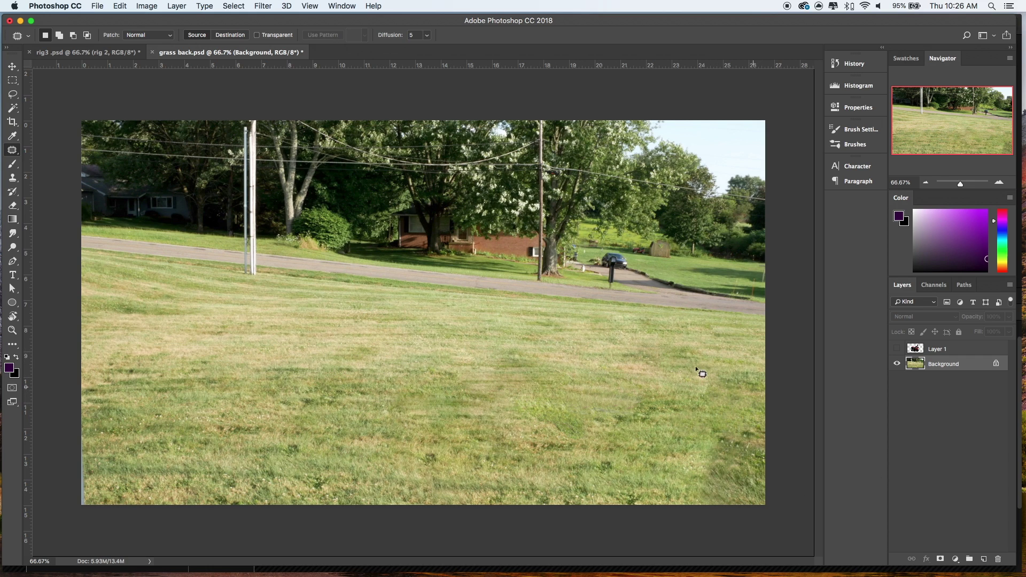
- Show Layer 1 again and move the tractor and rider lower and to the right
click(897, 350)
click(945, 351)
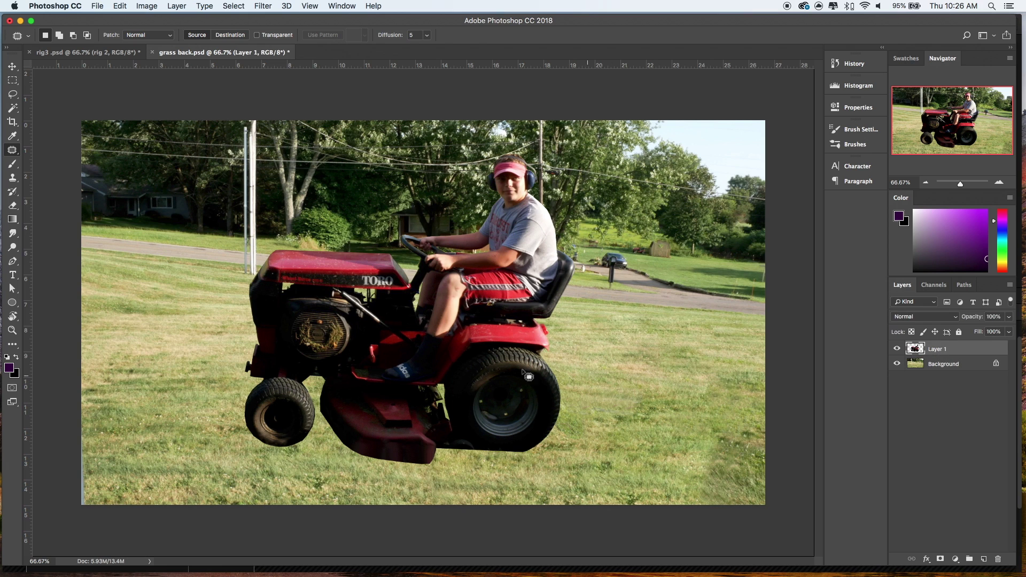
key(v)
drag(379, 404, 573, 480)
- Back in Final Cut Pro, scrub the take-off around 8:05–8:09 to check the updated background
click(502, 567)
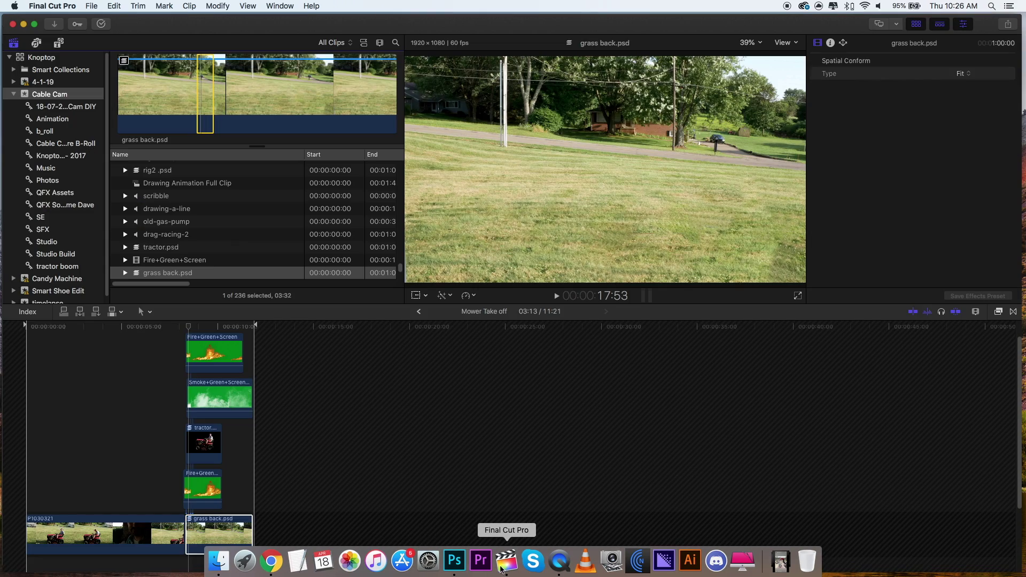
drag(190, 326, 169, 326)
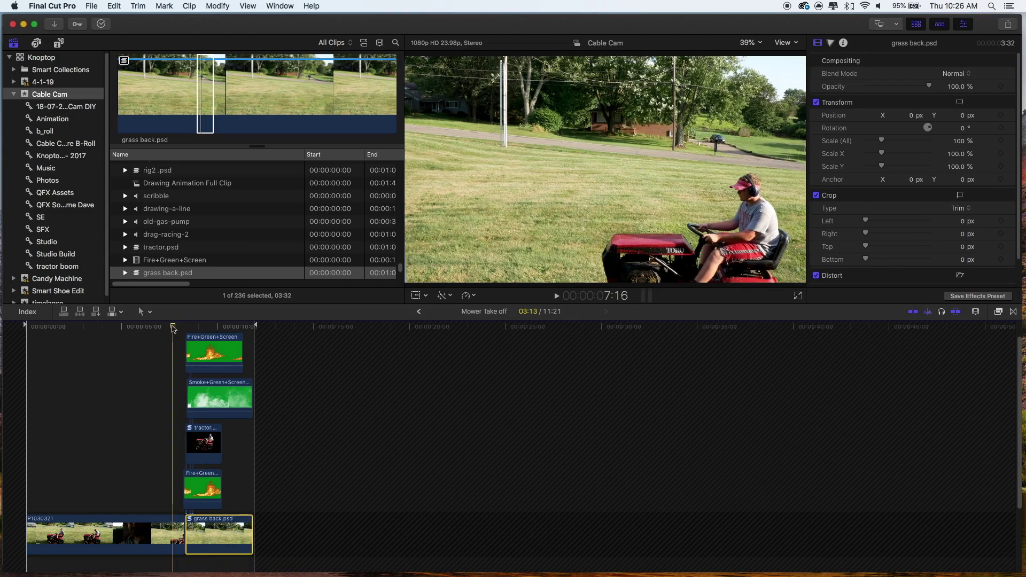
mouse_move(190, 325)
mouse_down()
mouse_move(175, 329)
mouse_move(195, 326)
mouse_move(176, 327)
mouse_move(184, 333)
mouse_up()
click(191, 400)
key(Right)
key(Right)
key(Right)
key(Right)
key(Right)
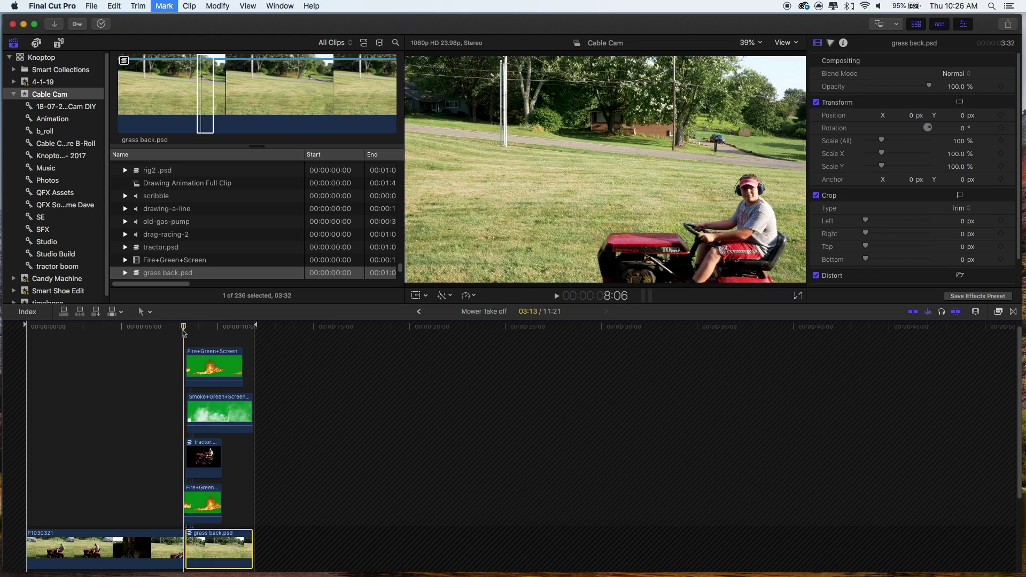
key(Left)
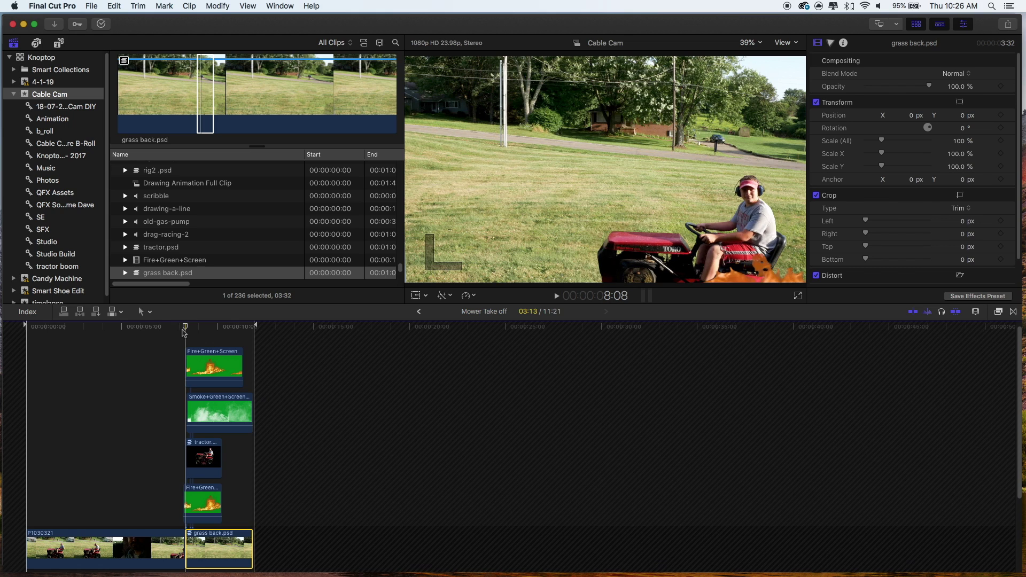
drag(183, 332, 183, 330)
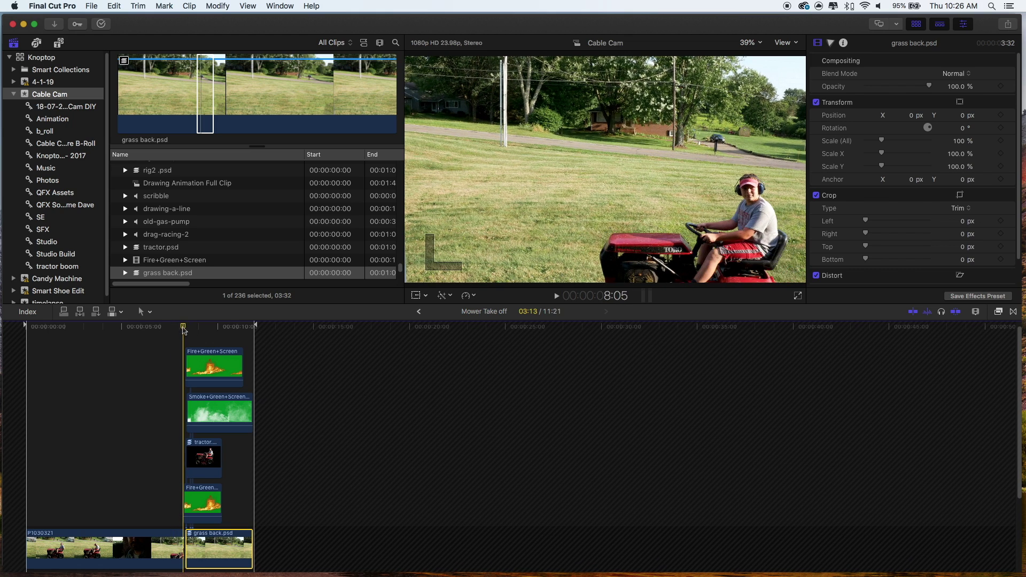
drag(184, 330, 133, 327)
- Play and frame-step the fire and smoke timing, then go back to DIY Cable Cam
key(space)
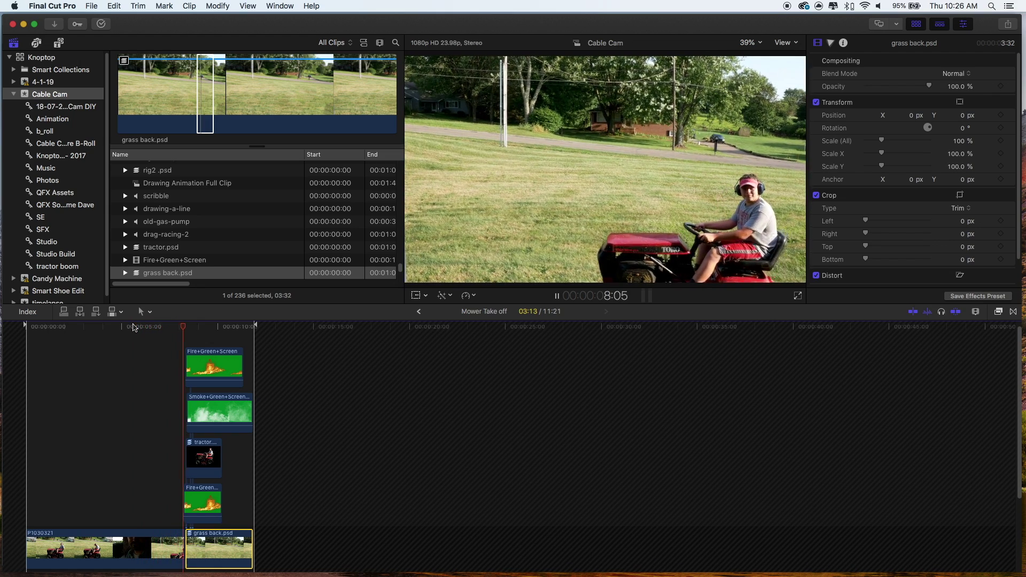
key(space)
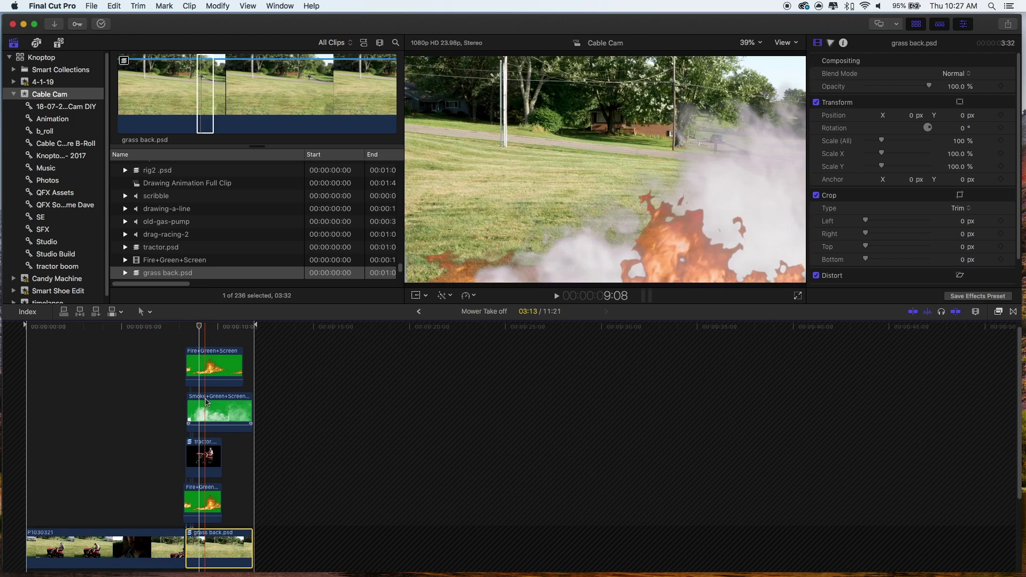
scroll(207, 402, up, 1)
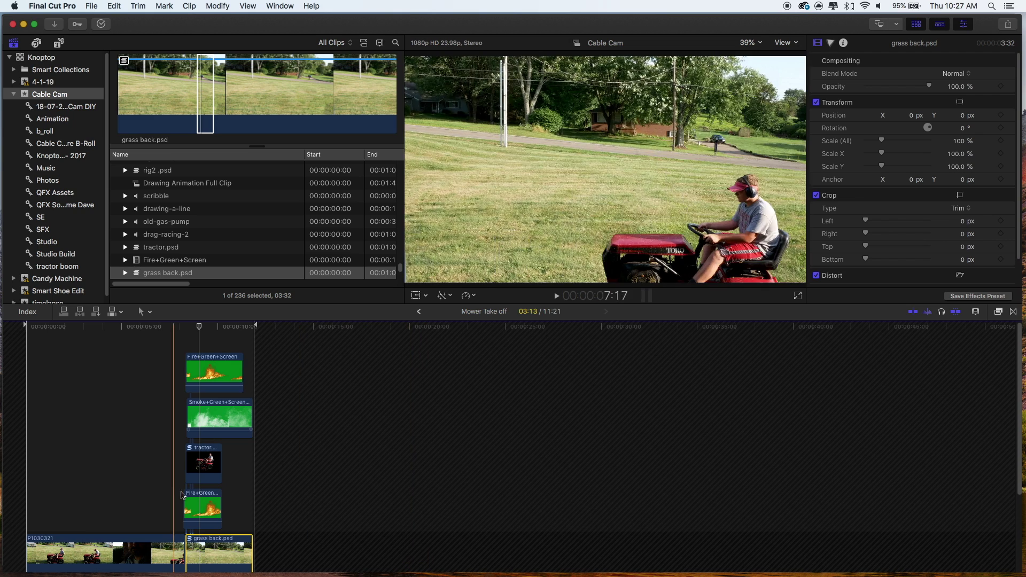
click(187, 326)
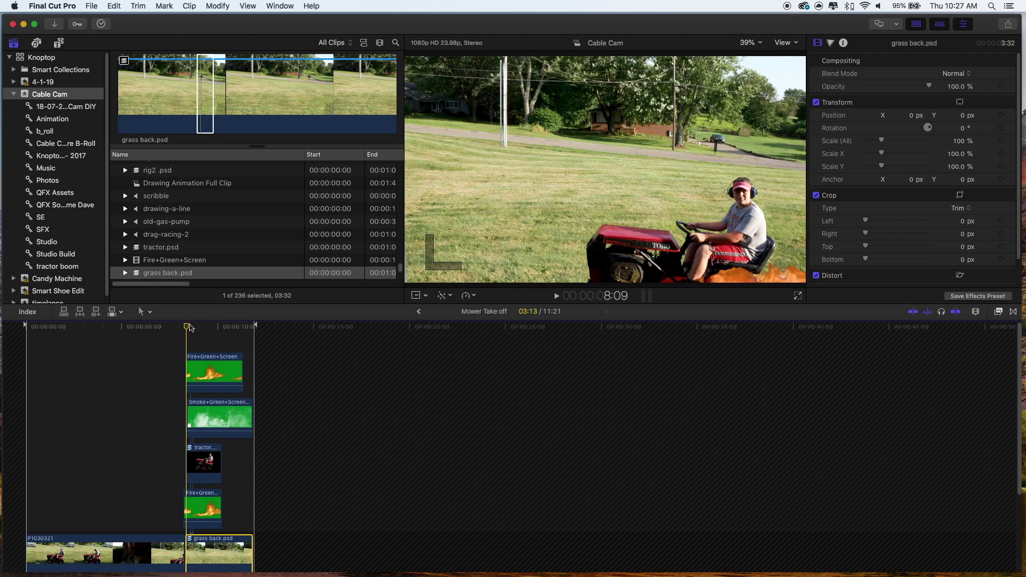
key(Right)
key(Right)
key(Right)
key(Right)
key(Left)
key(Left)
key(Left)
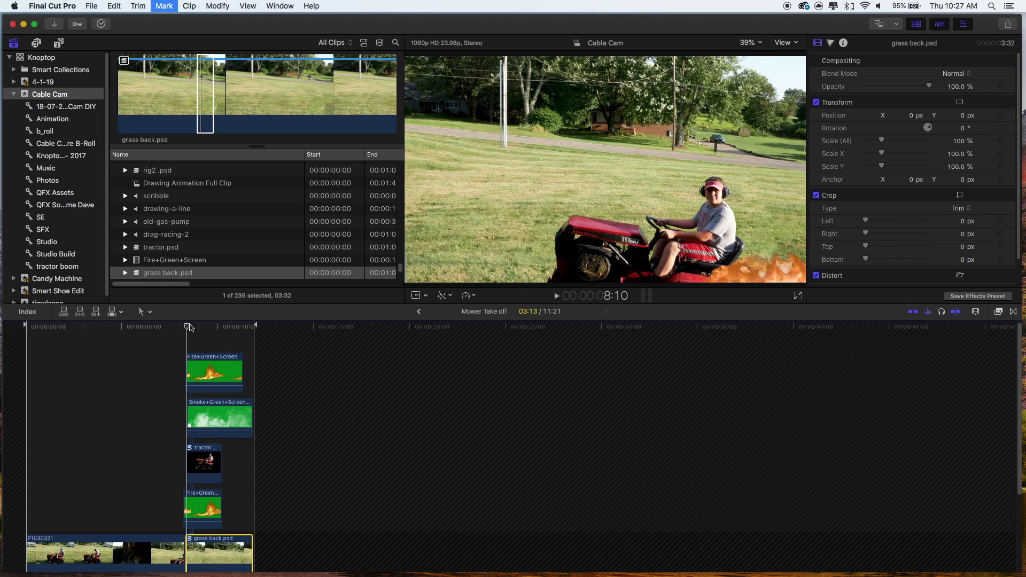
key(Right)
key(Right)
key(Left)
key(Left)
key(super+bracketleft)
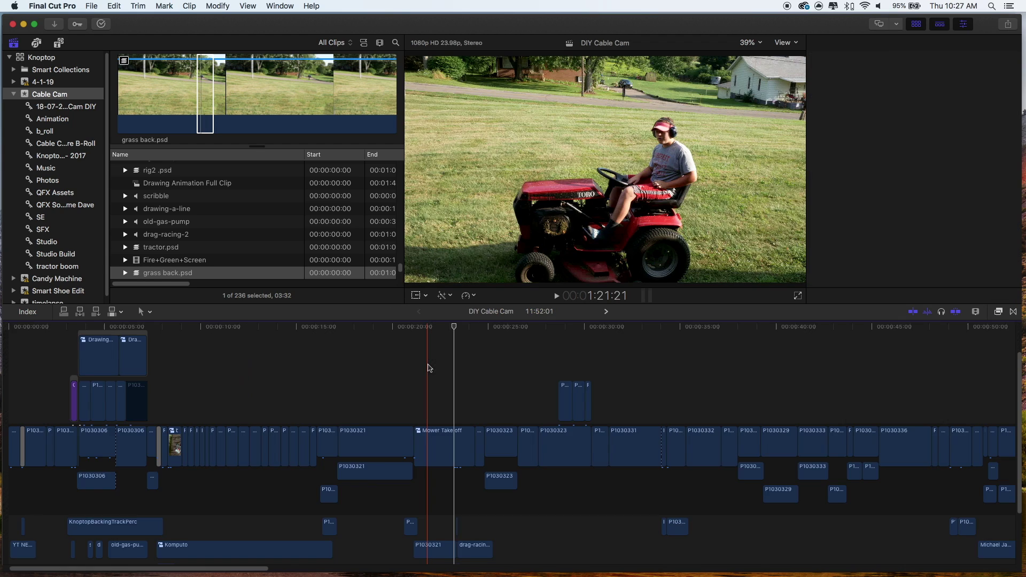
- Play the project from the mower take-off section, stopping on the drag-racing audio clip
click(418, 327)
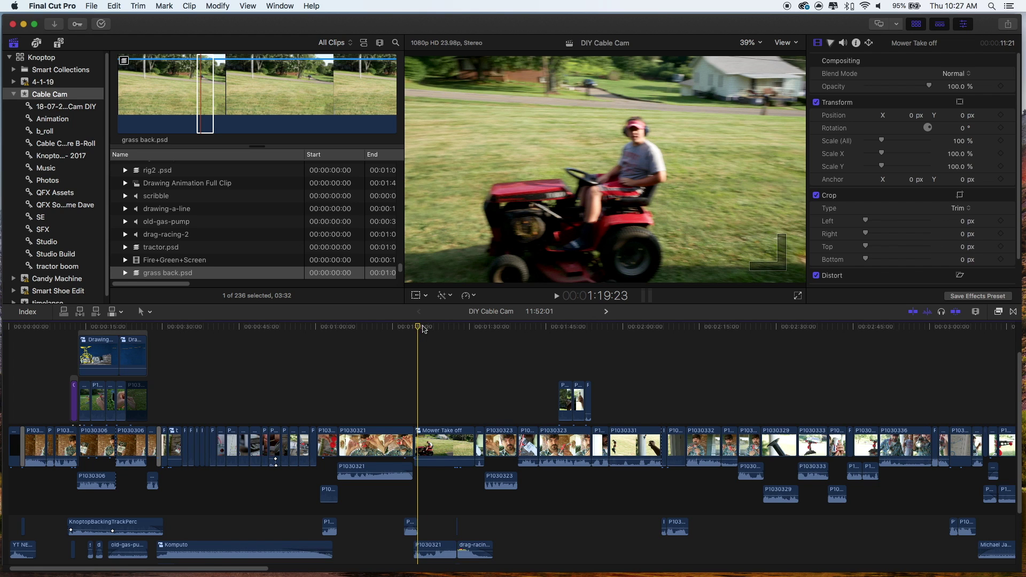
click(413, 329)
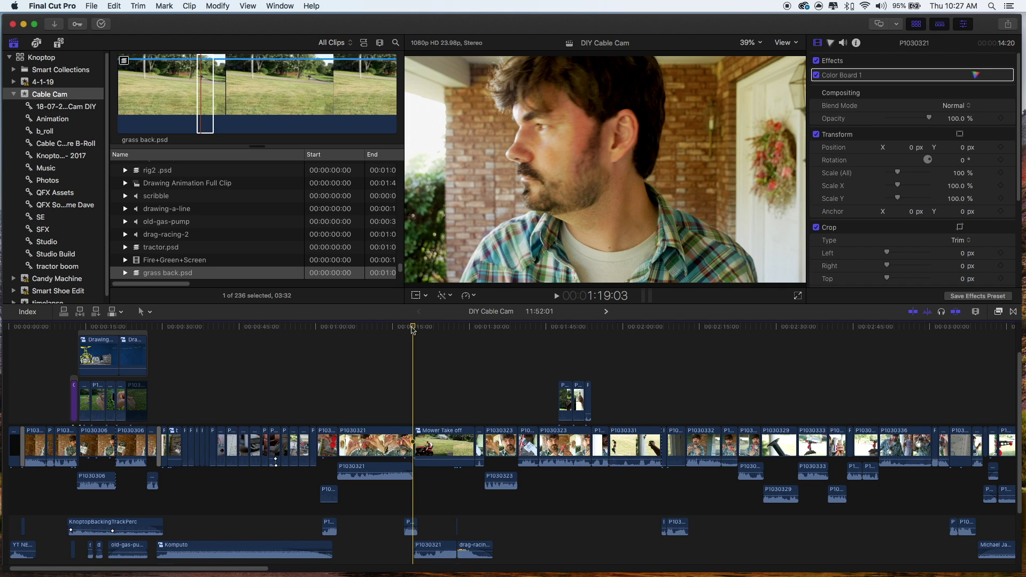
key(space)
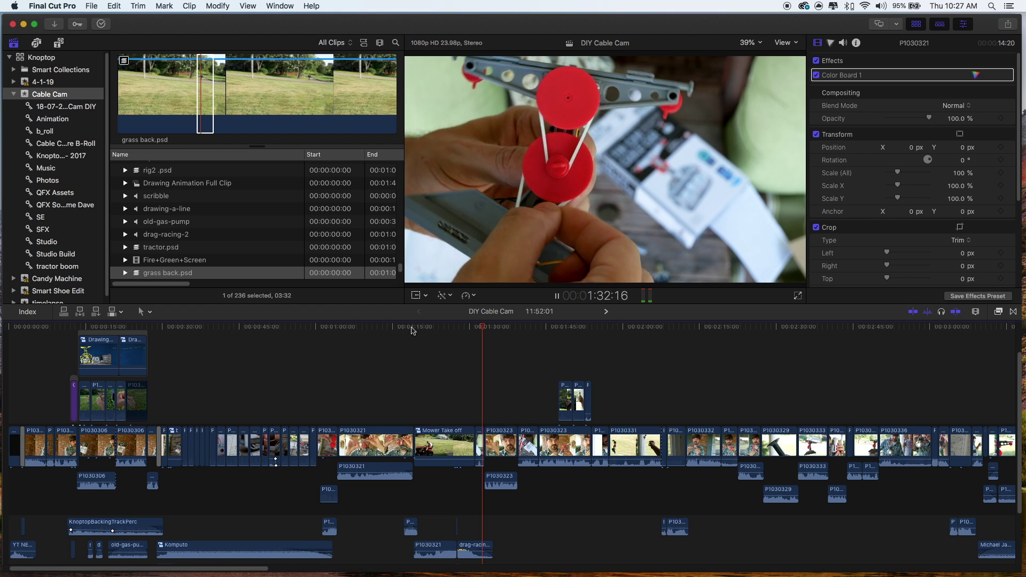
click(474, 548)
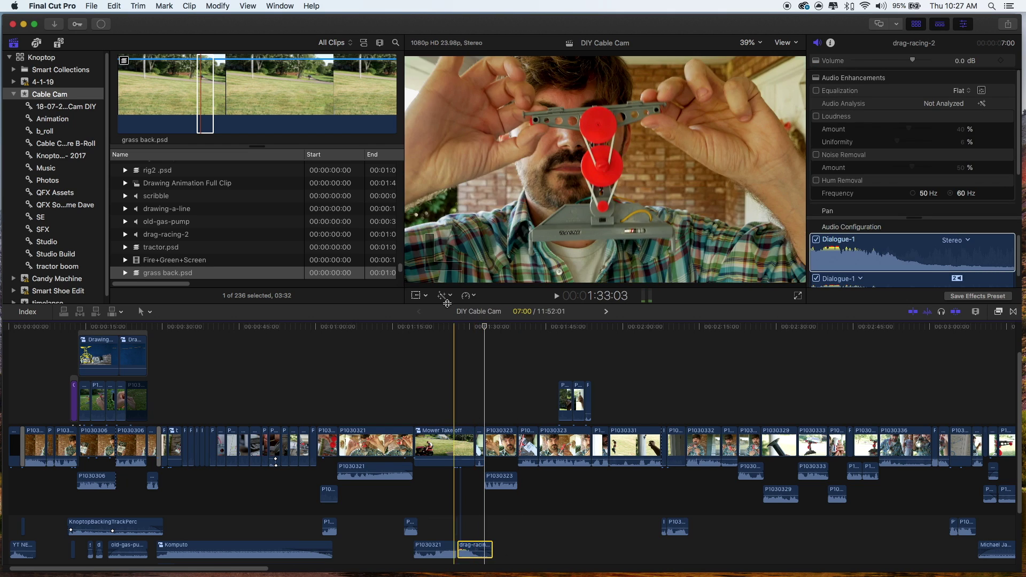
- Replay the take-off, return to the fire-and-smoke lawn shot, and expand grass back.psd
click(466, 327)
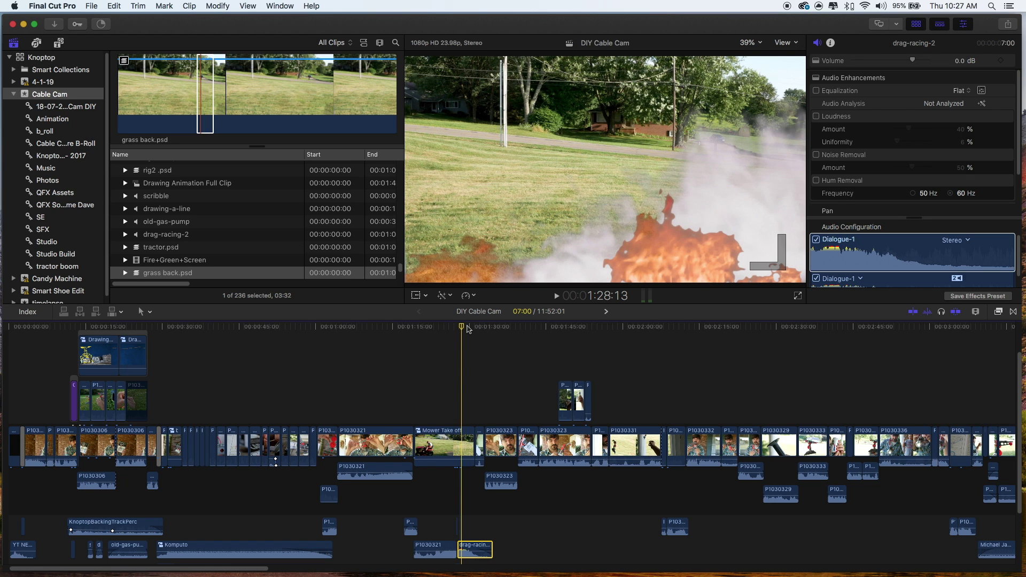
click(471, 328)
key(space)
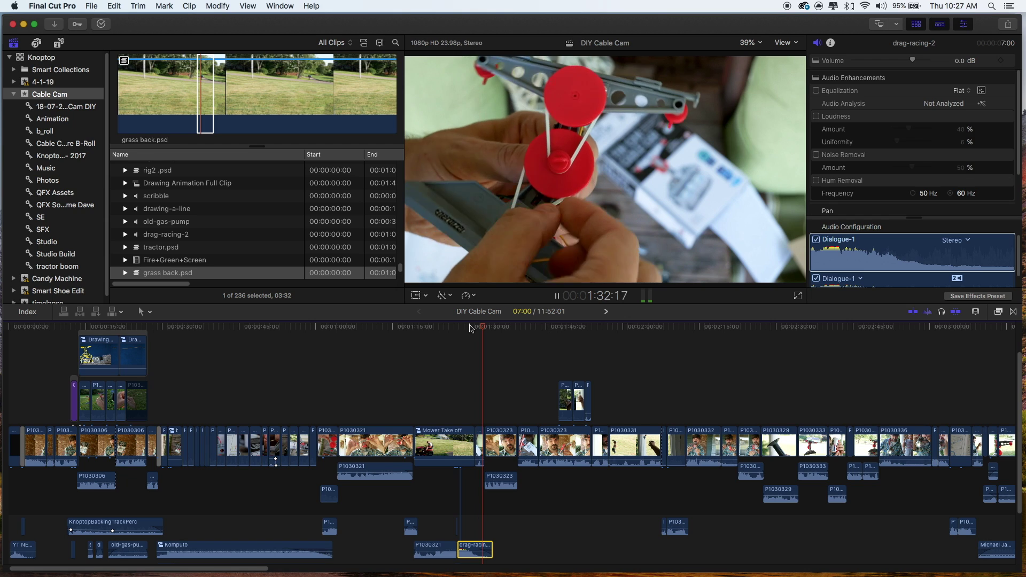
key(space)
drag(476, 327, 453, 329)
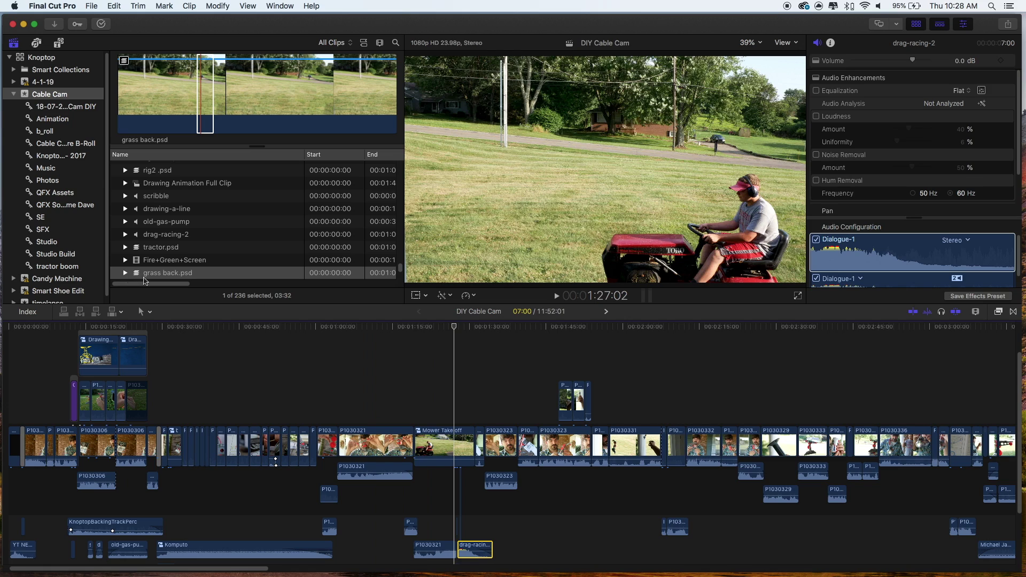
click(125, 273)
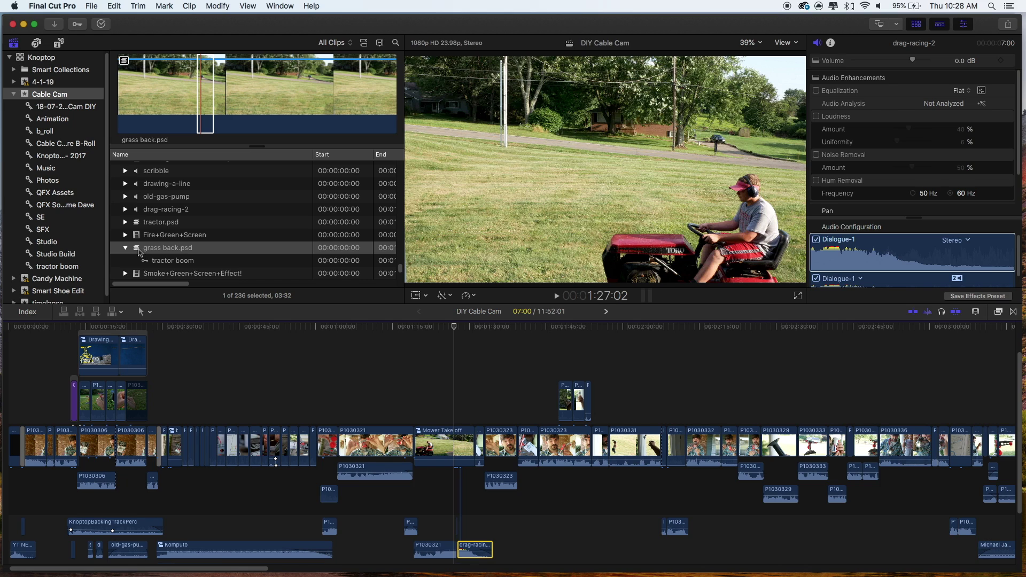
- Open grass back.psd, disable its Background layer, and return to DIY Cable Cam
double_click(139, 251)
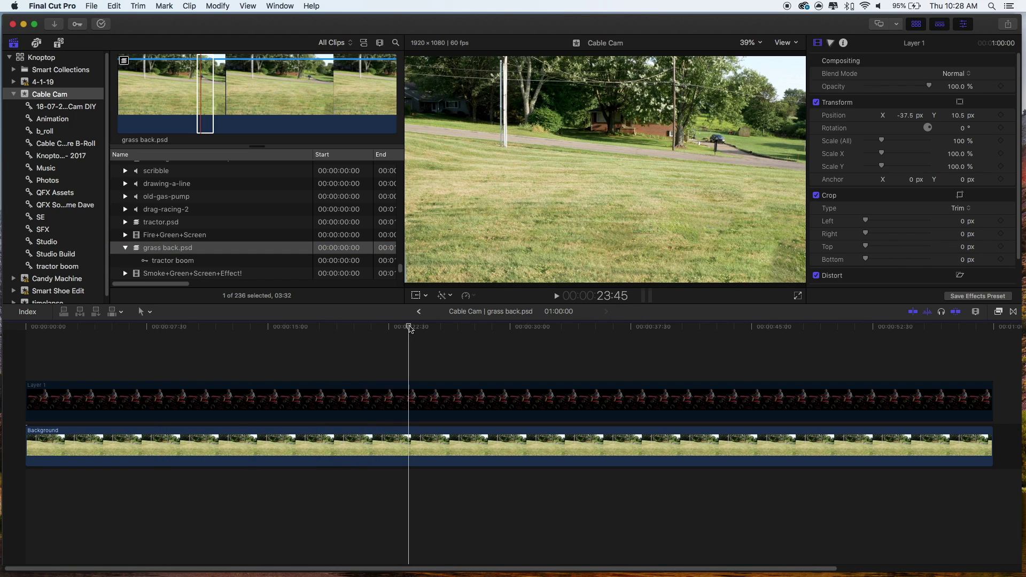
click(452, 409)
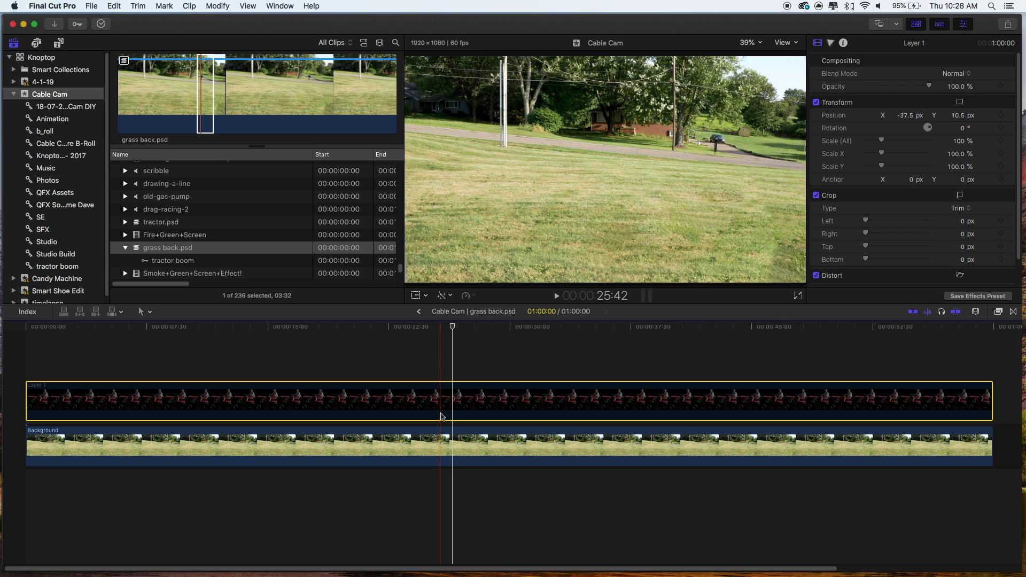
click(443, 443)
click(443, 409)
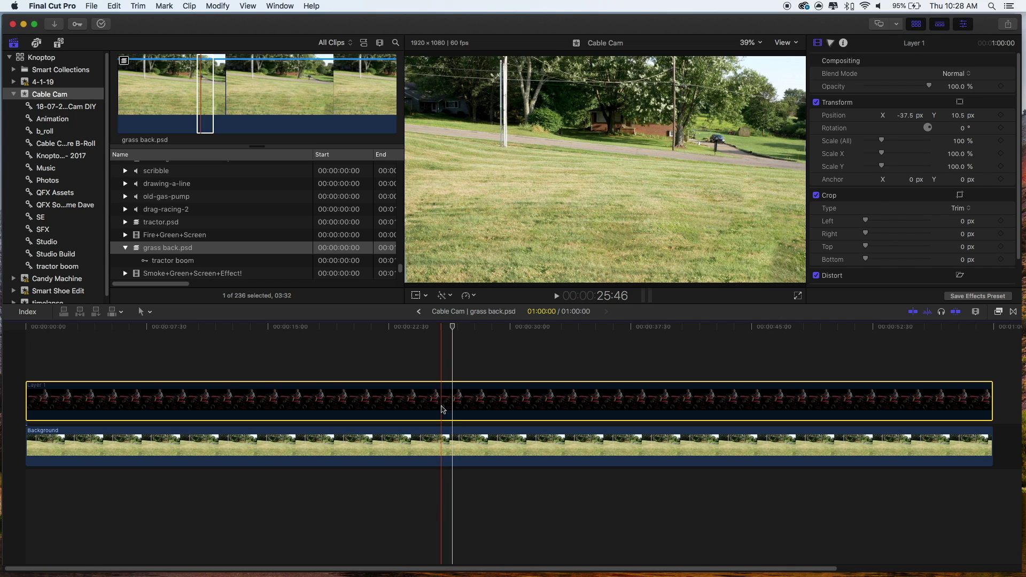
click(443, 443)
key(v)
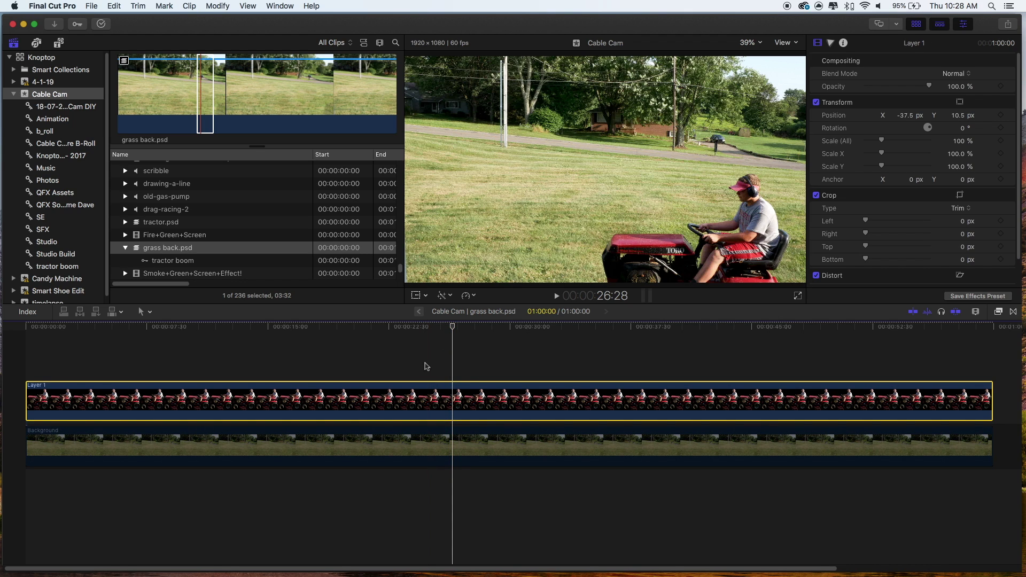
key(super+bracketleft)
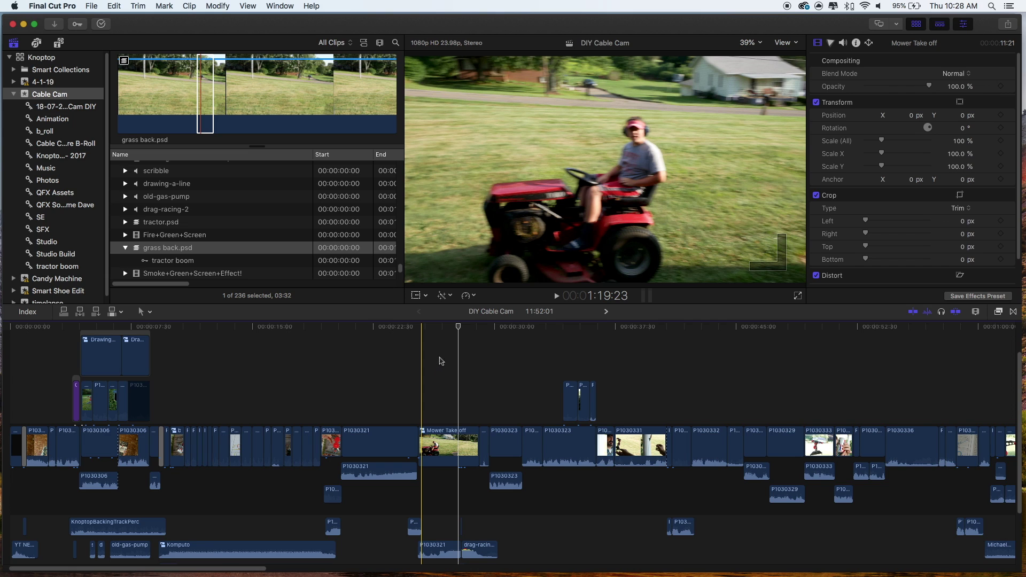
- Scrub to the flaming tractor at 1:27:20, undo the Background disable, and return to the project
drag(459, 330, 468, 459)
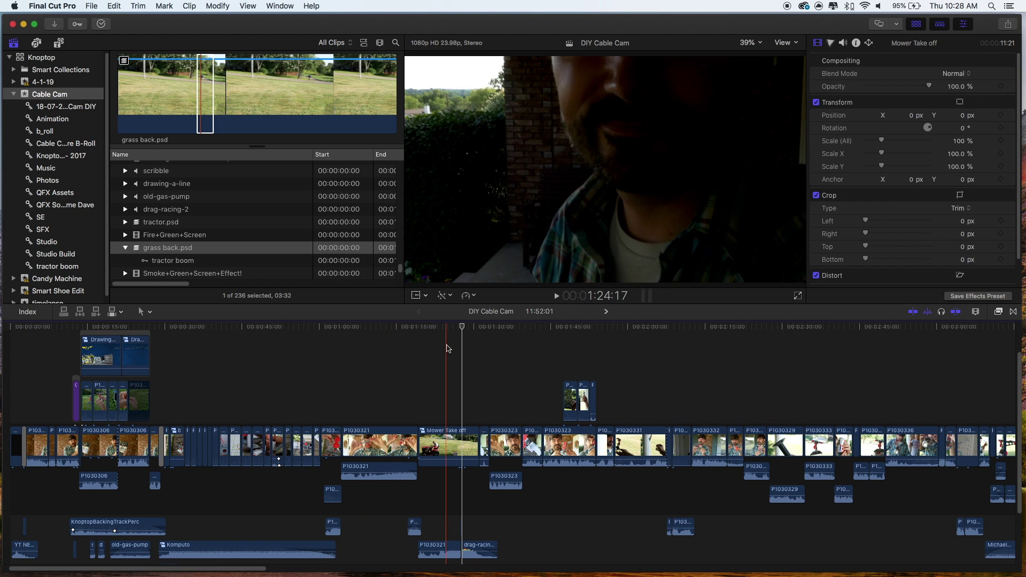
key(super+shift+o)
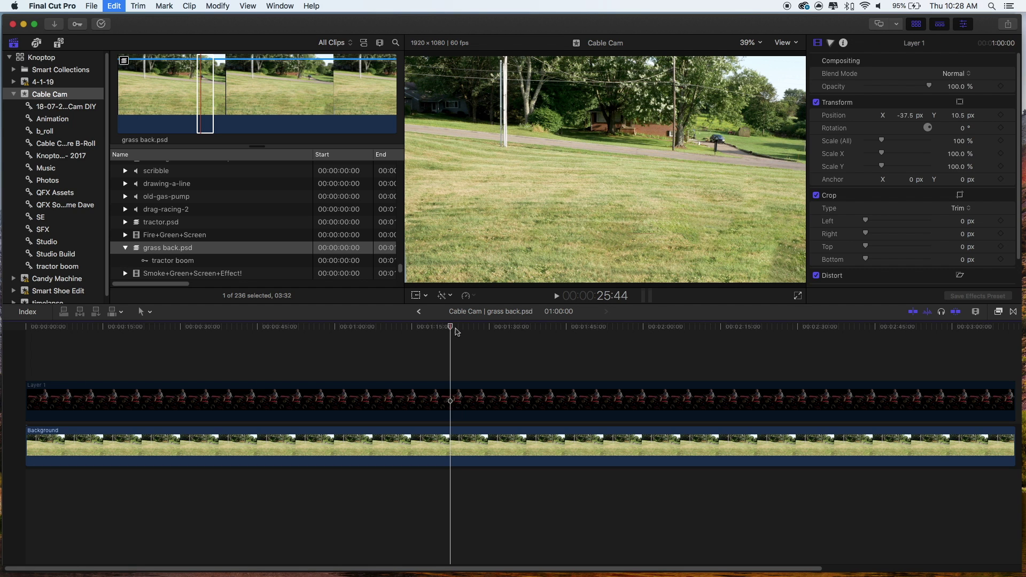
drag(447, 330, 434, 327)
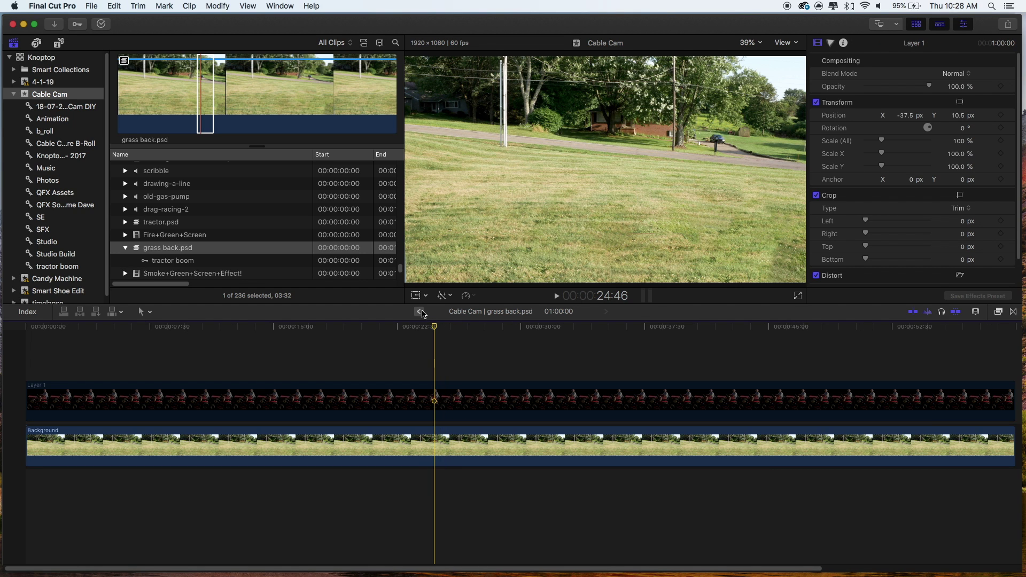
key(super+bracketleft)
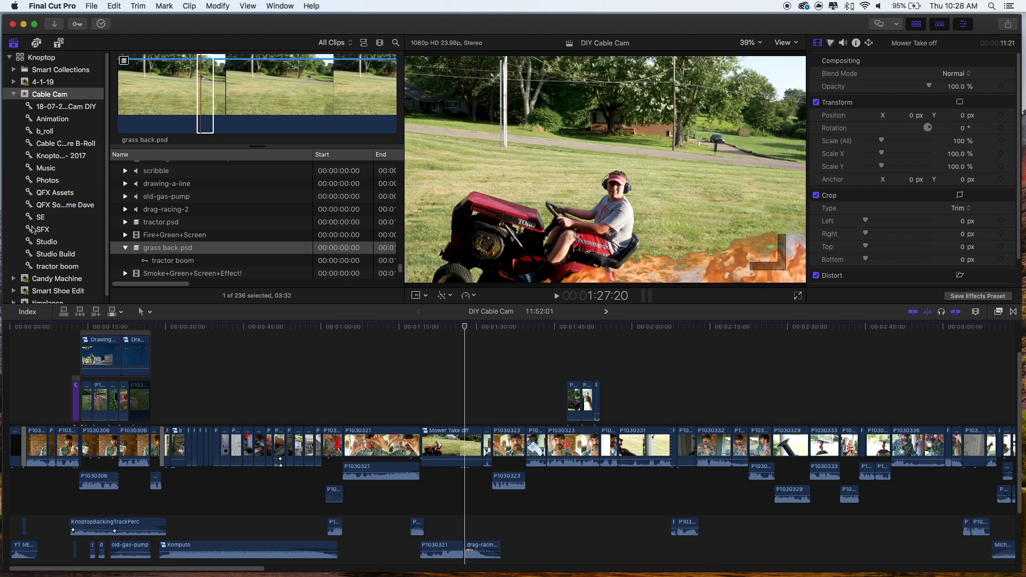
- Collapse the Cable Cam event and jump to the project's opening Knoptop logo intro
click(15, 95)
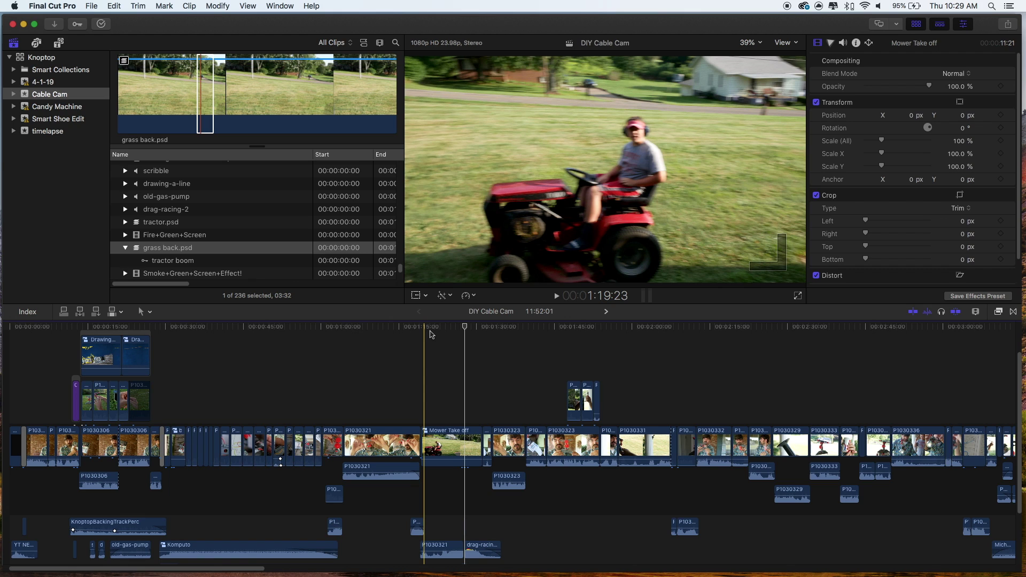
click(19, 327)
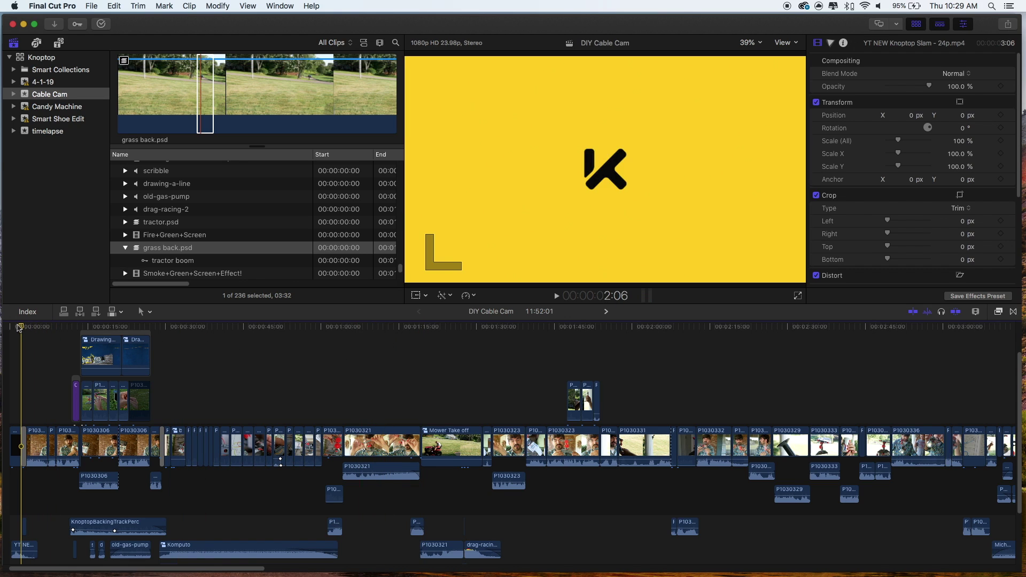